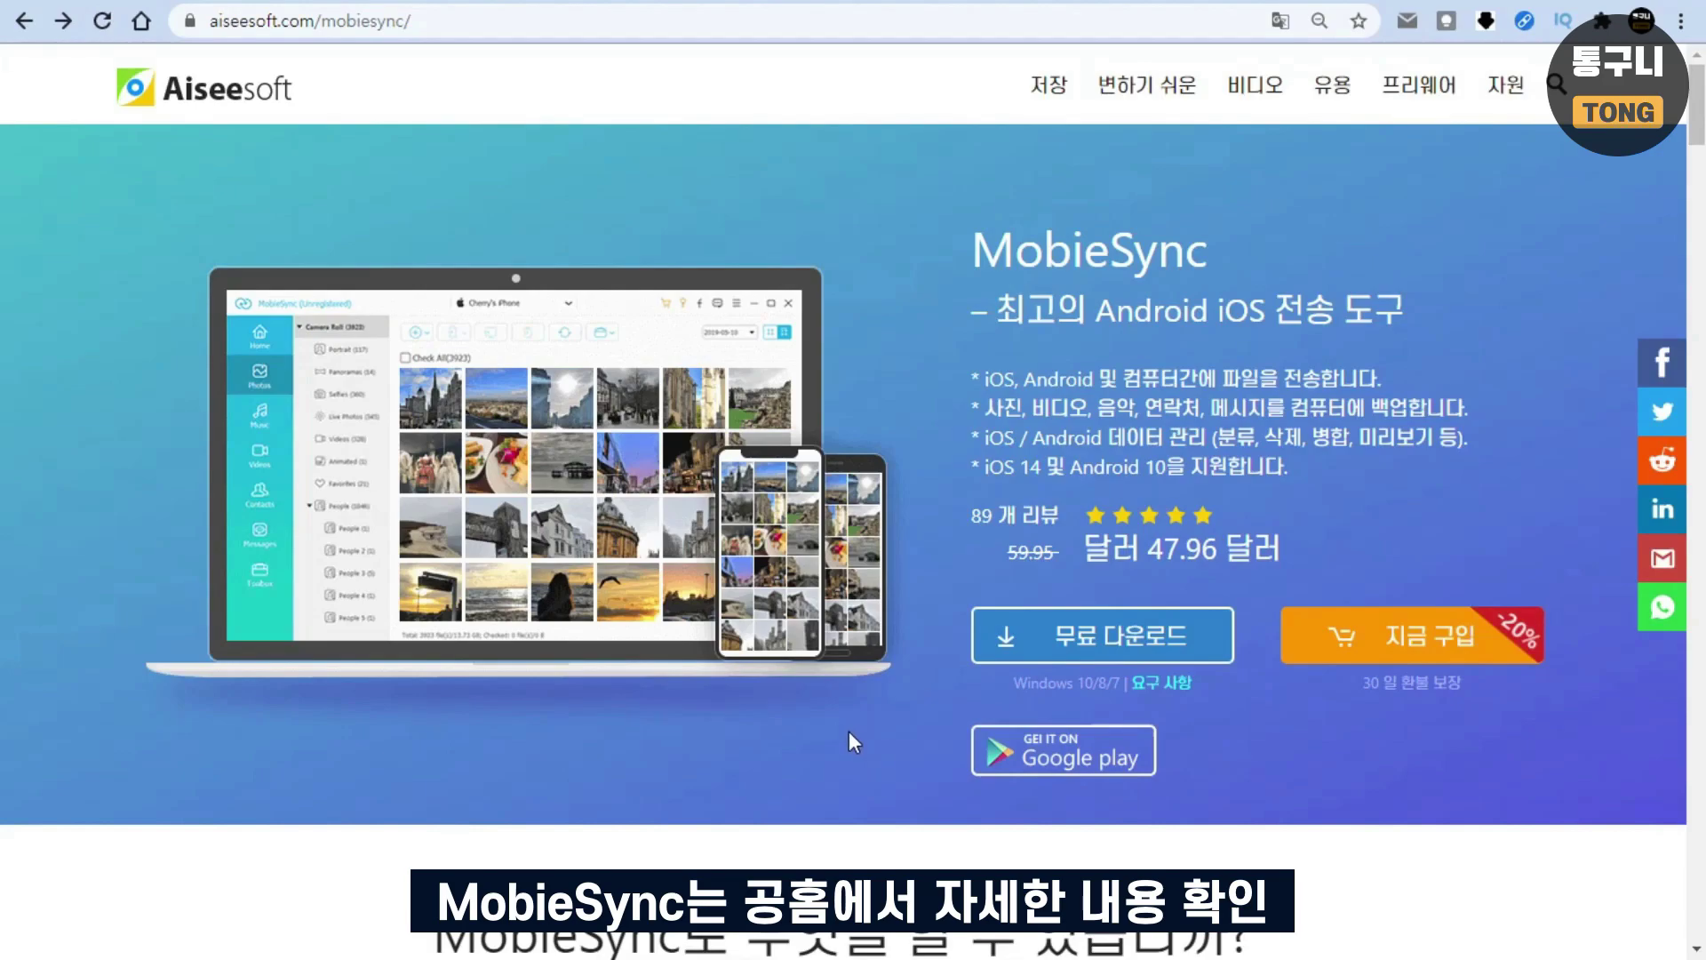
scroll(846, 702, "down", 6)
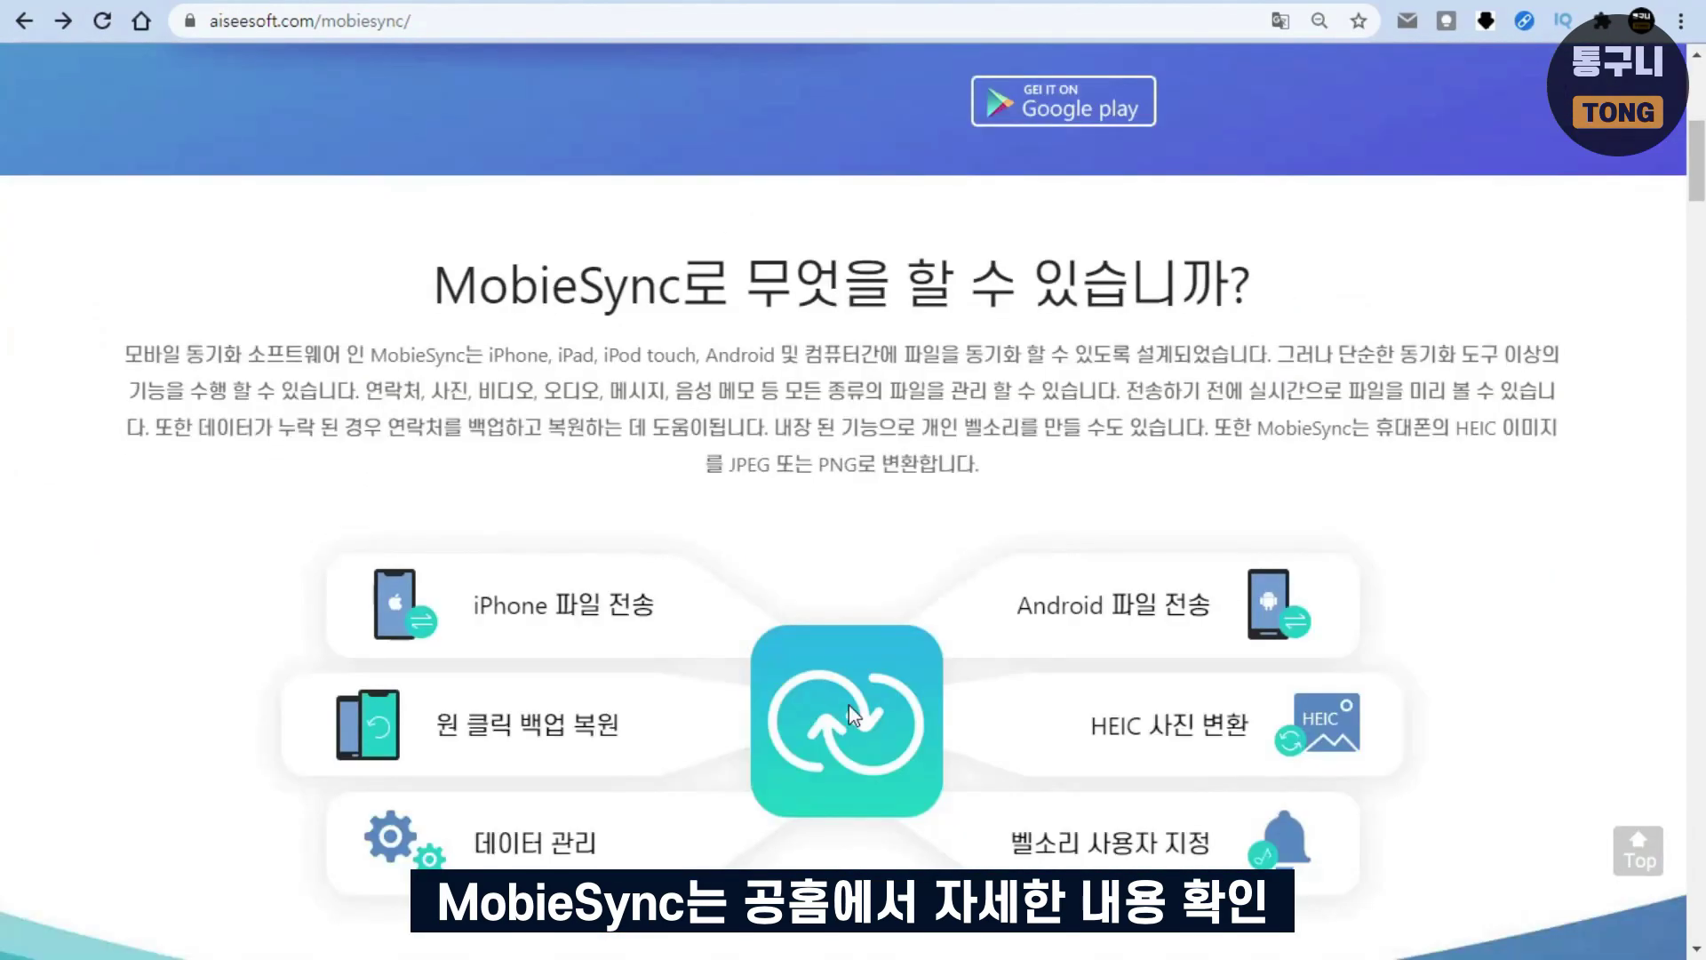
scroll(849, 706, "down", 2)
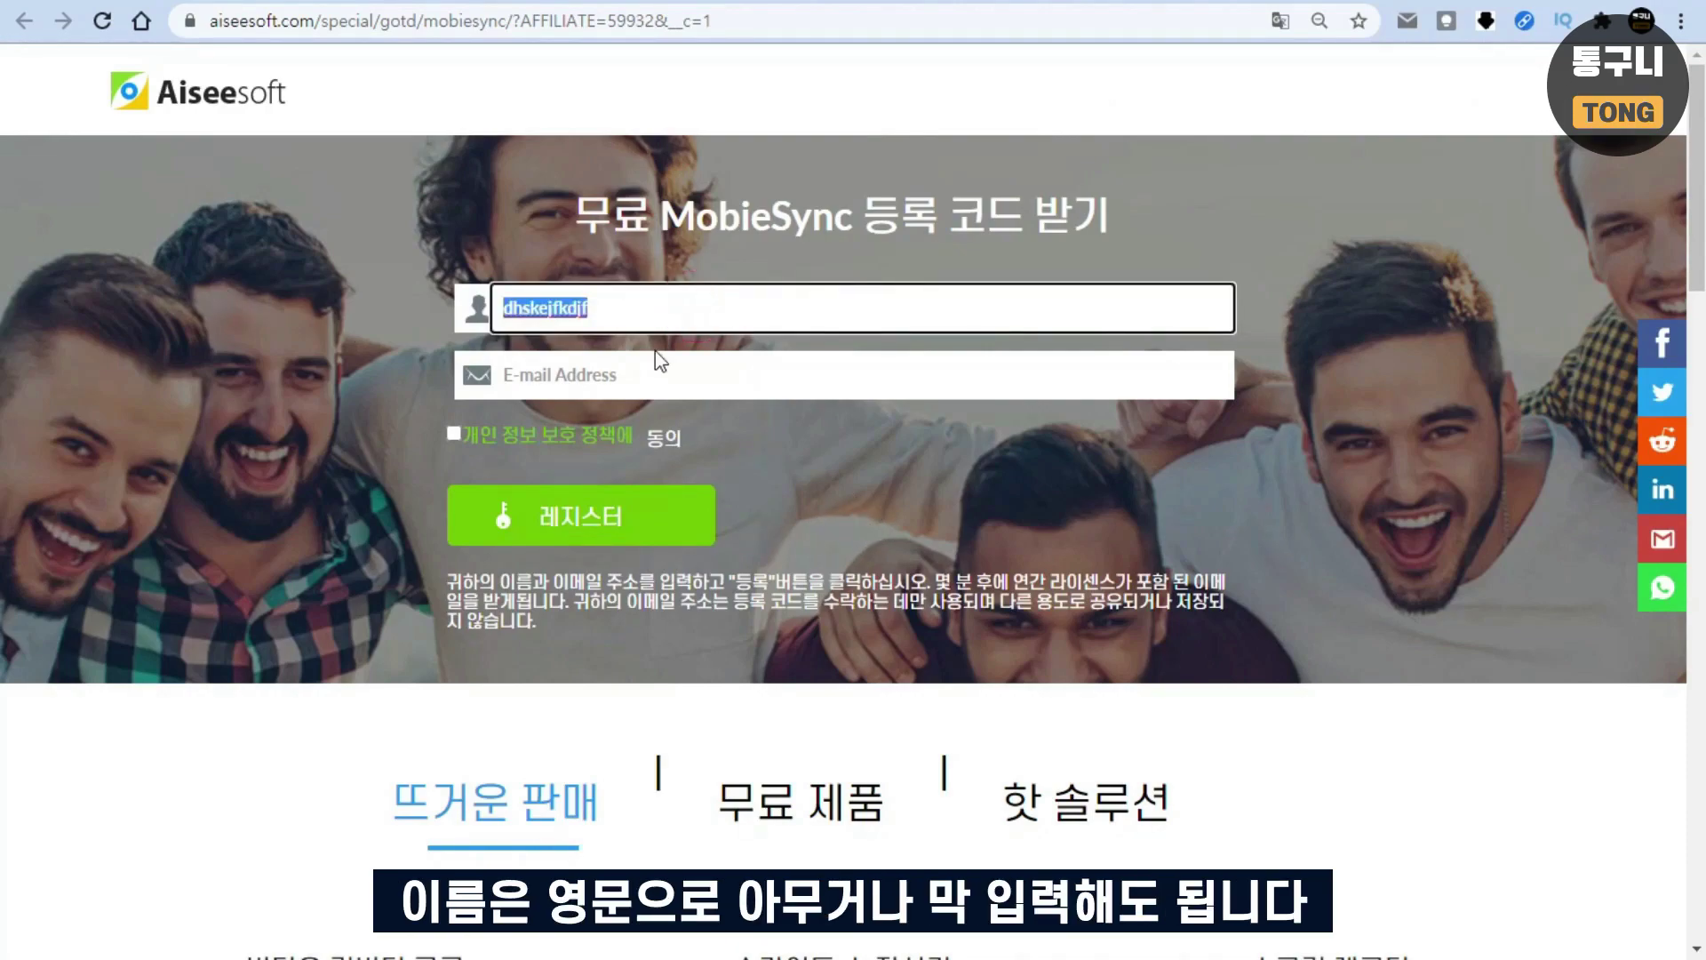
Request the free MobieSync registration code using a disposable address copied from 10minemail, agreeing to the privacy policy
left_click(1391, 7)
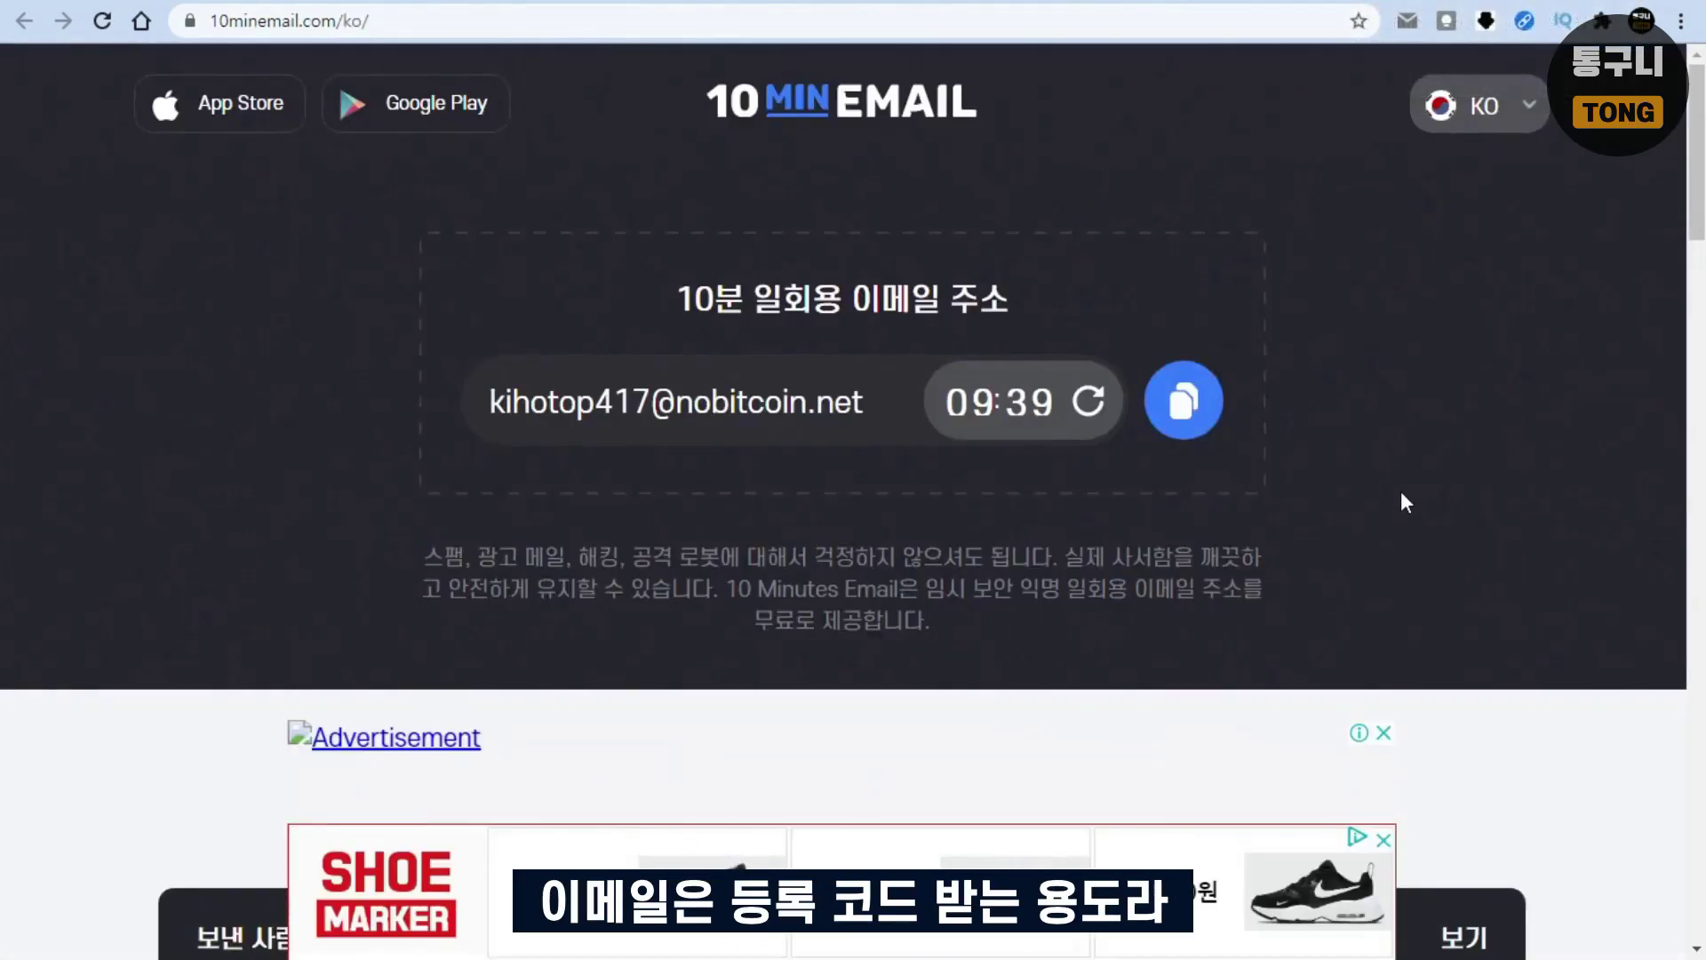
left_click(1186, 401)
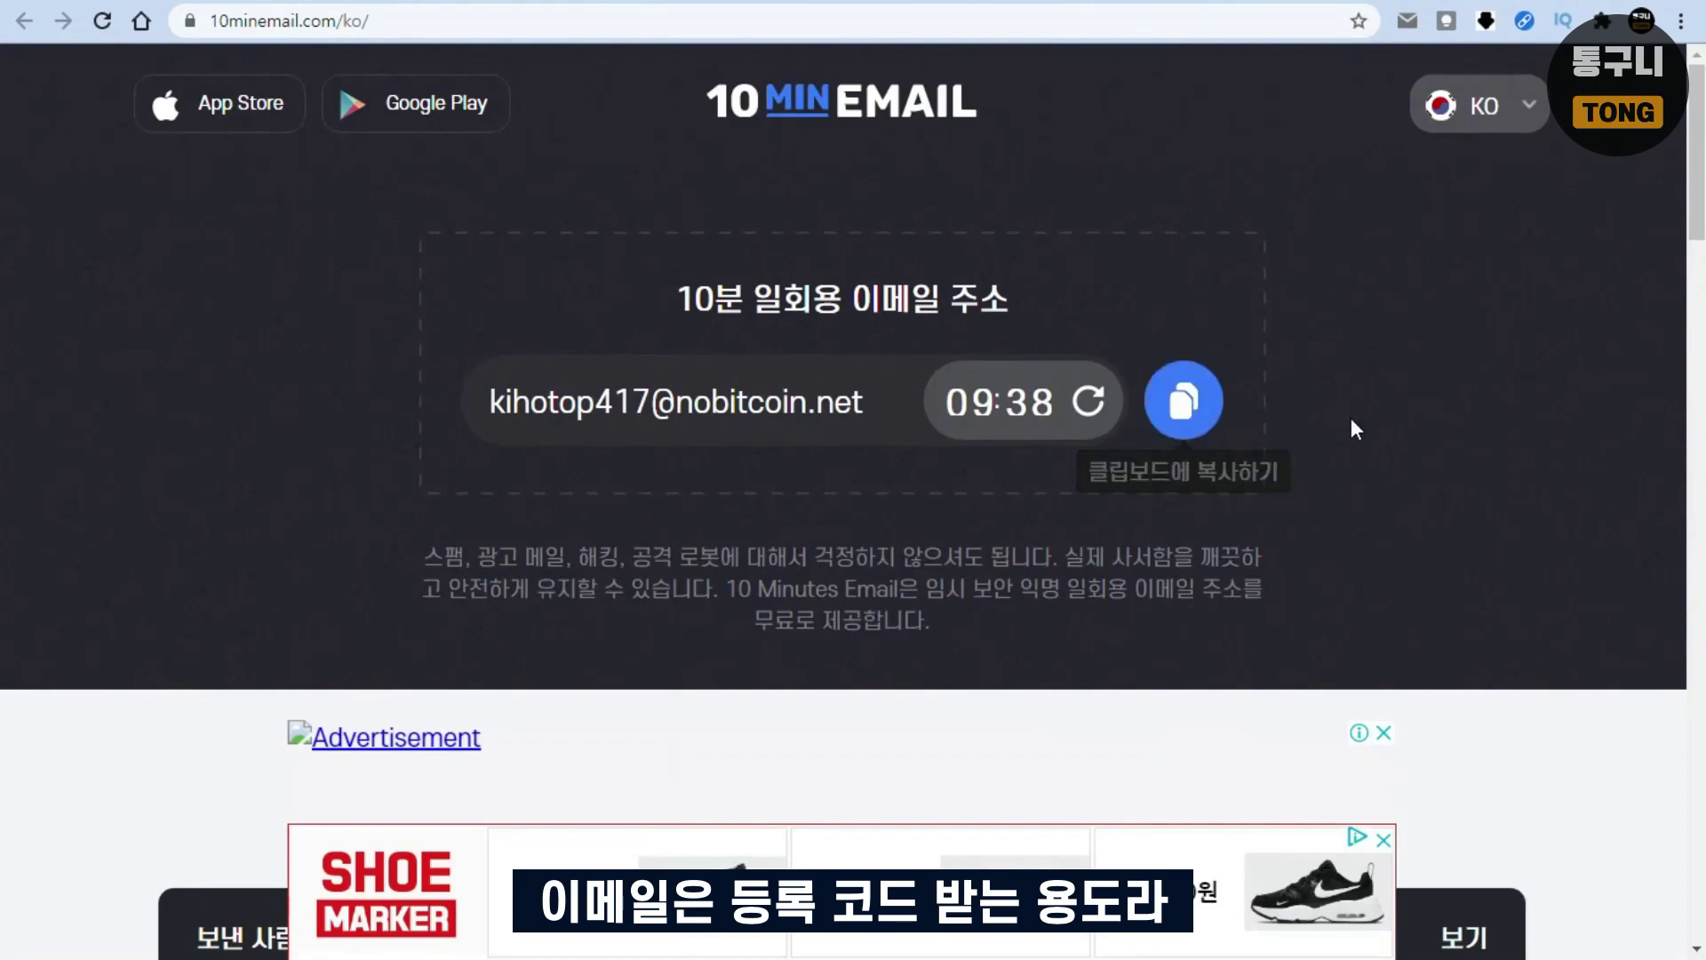
left_click(1183, 400)
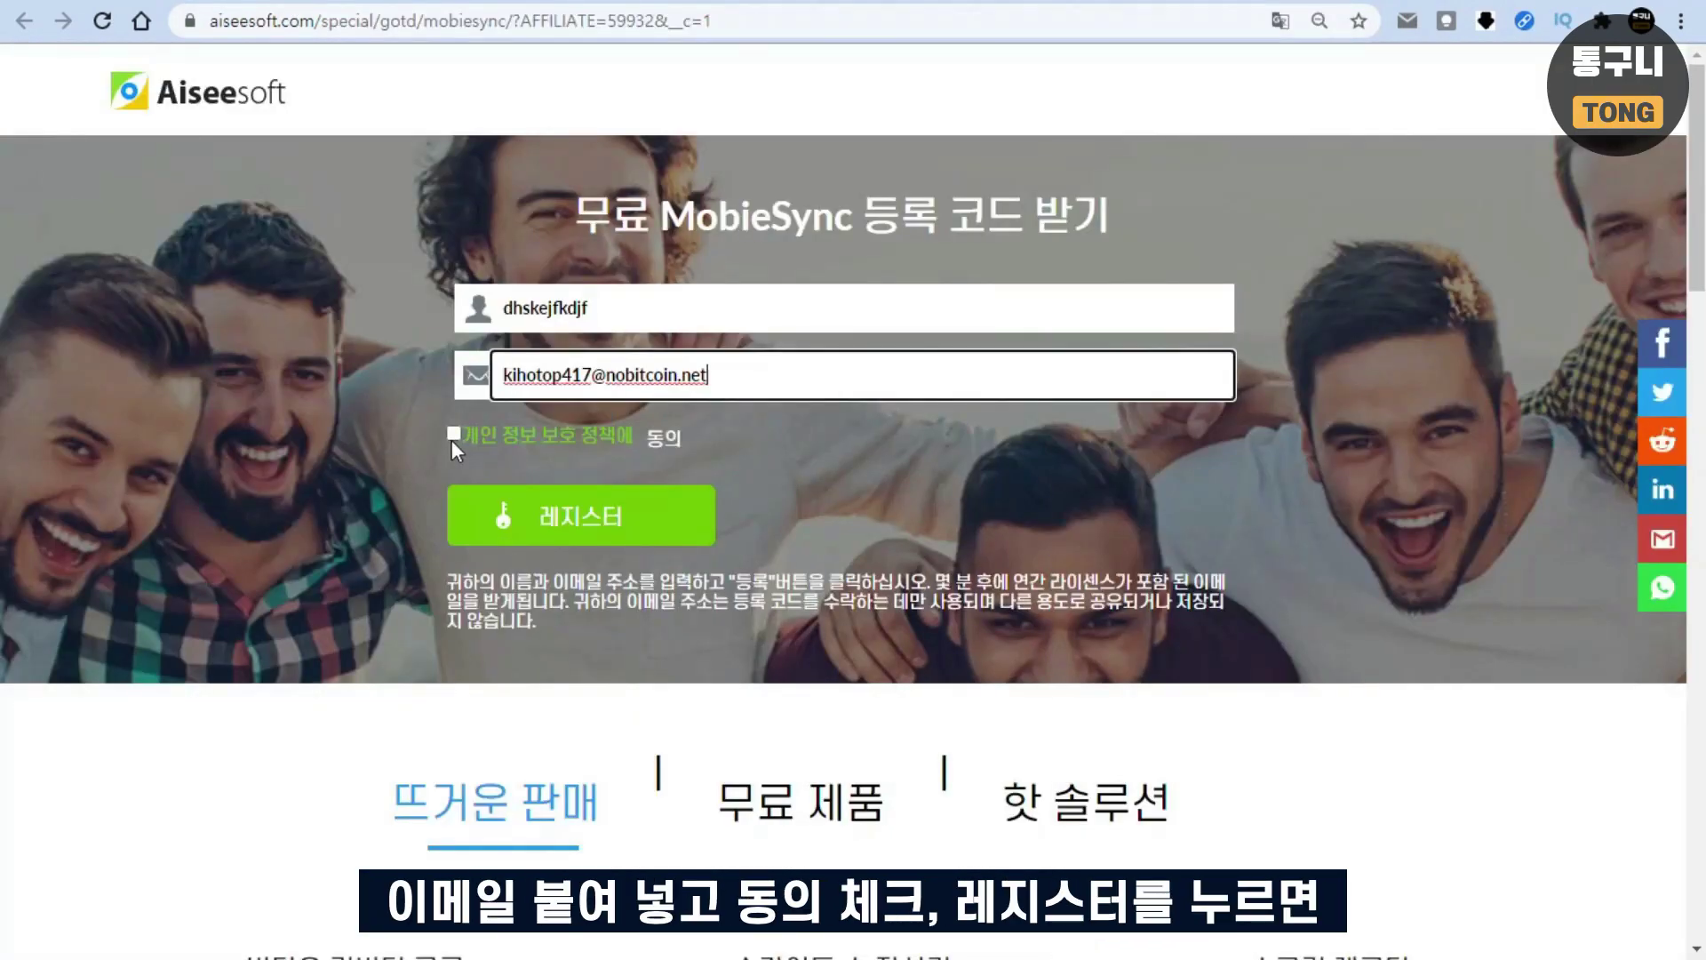
left_click(448, 436)
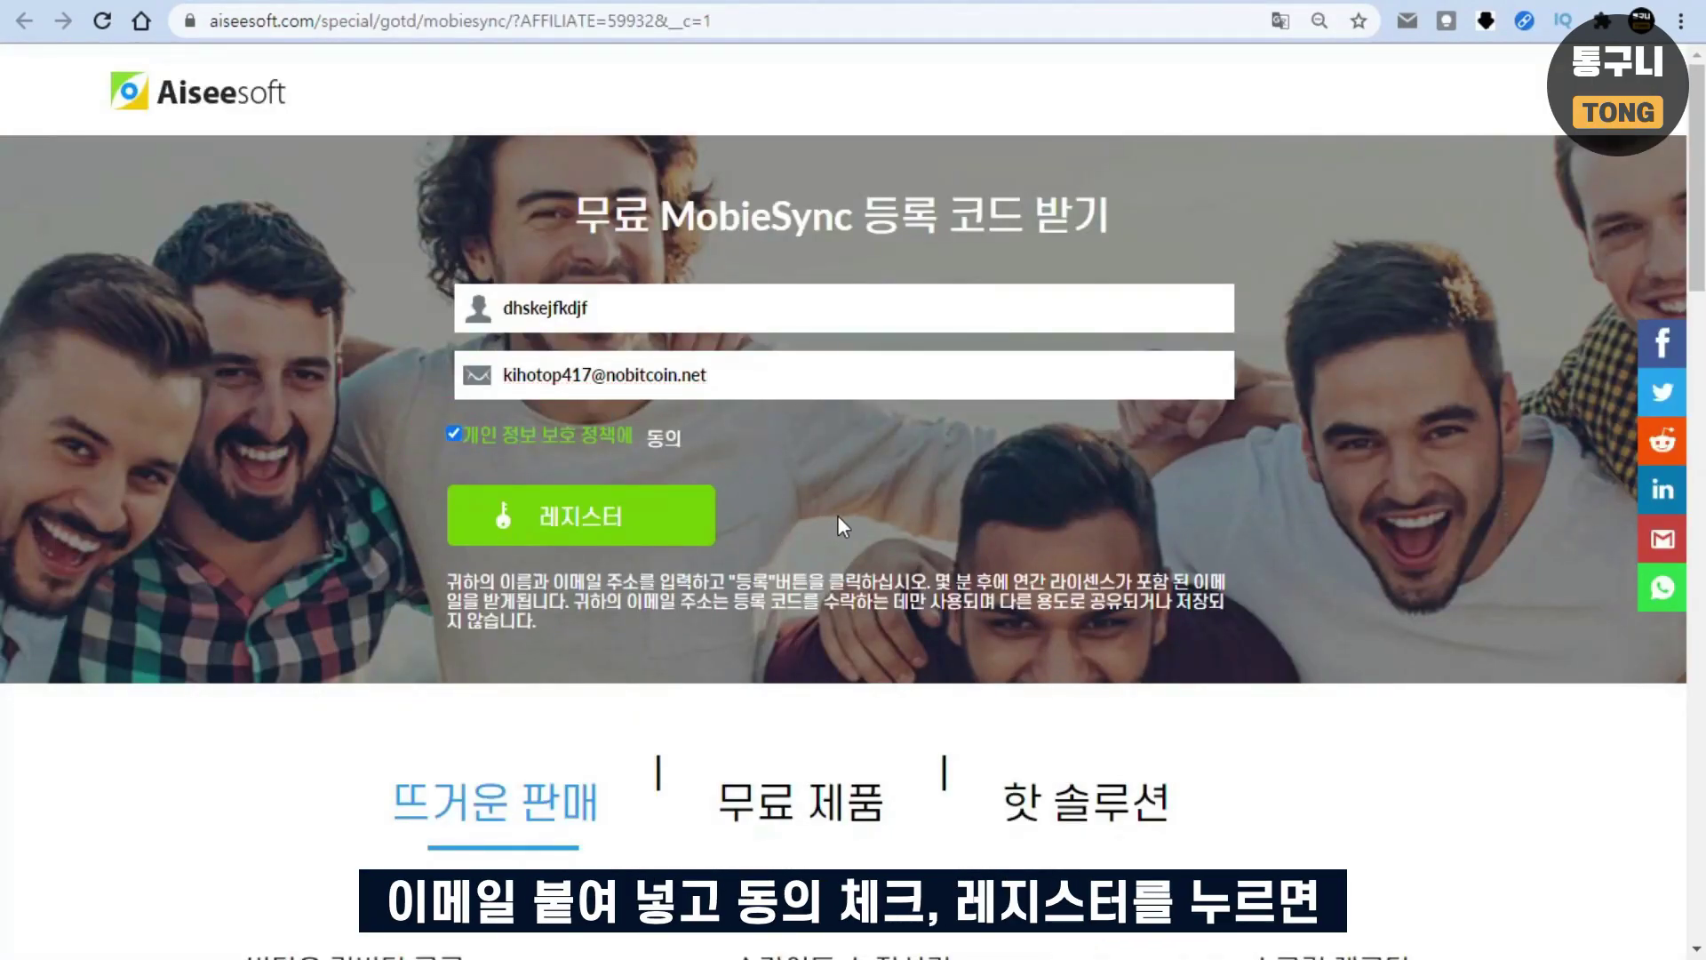
left_click(668, 520)
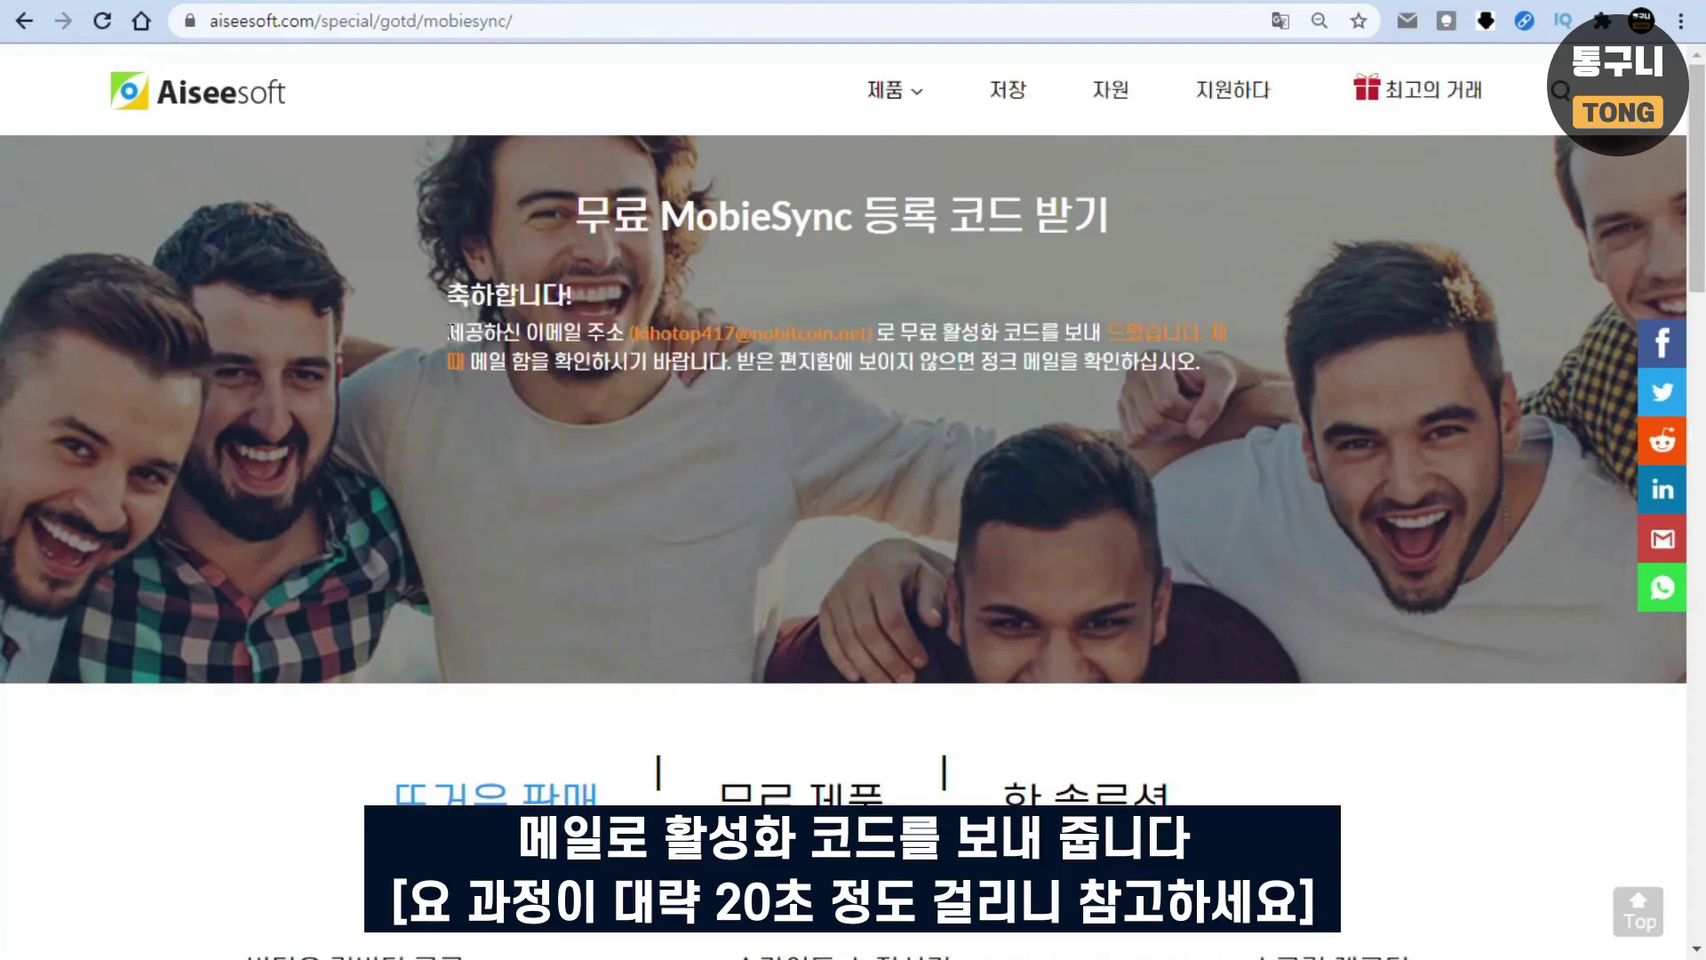
left_click_drag(447, 334, 1102, 340)
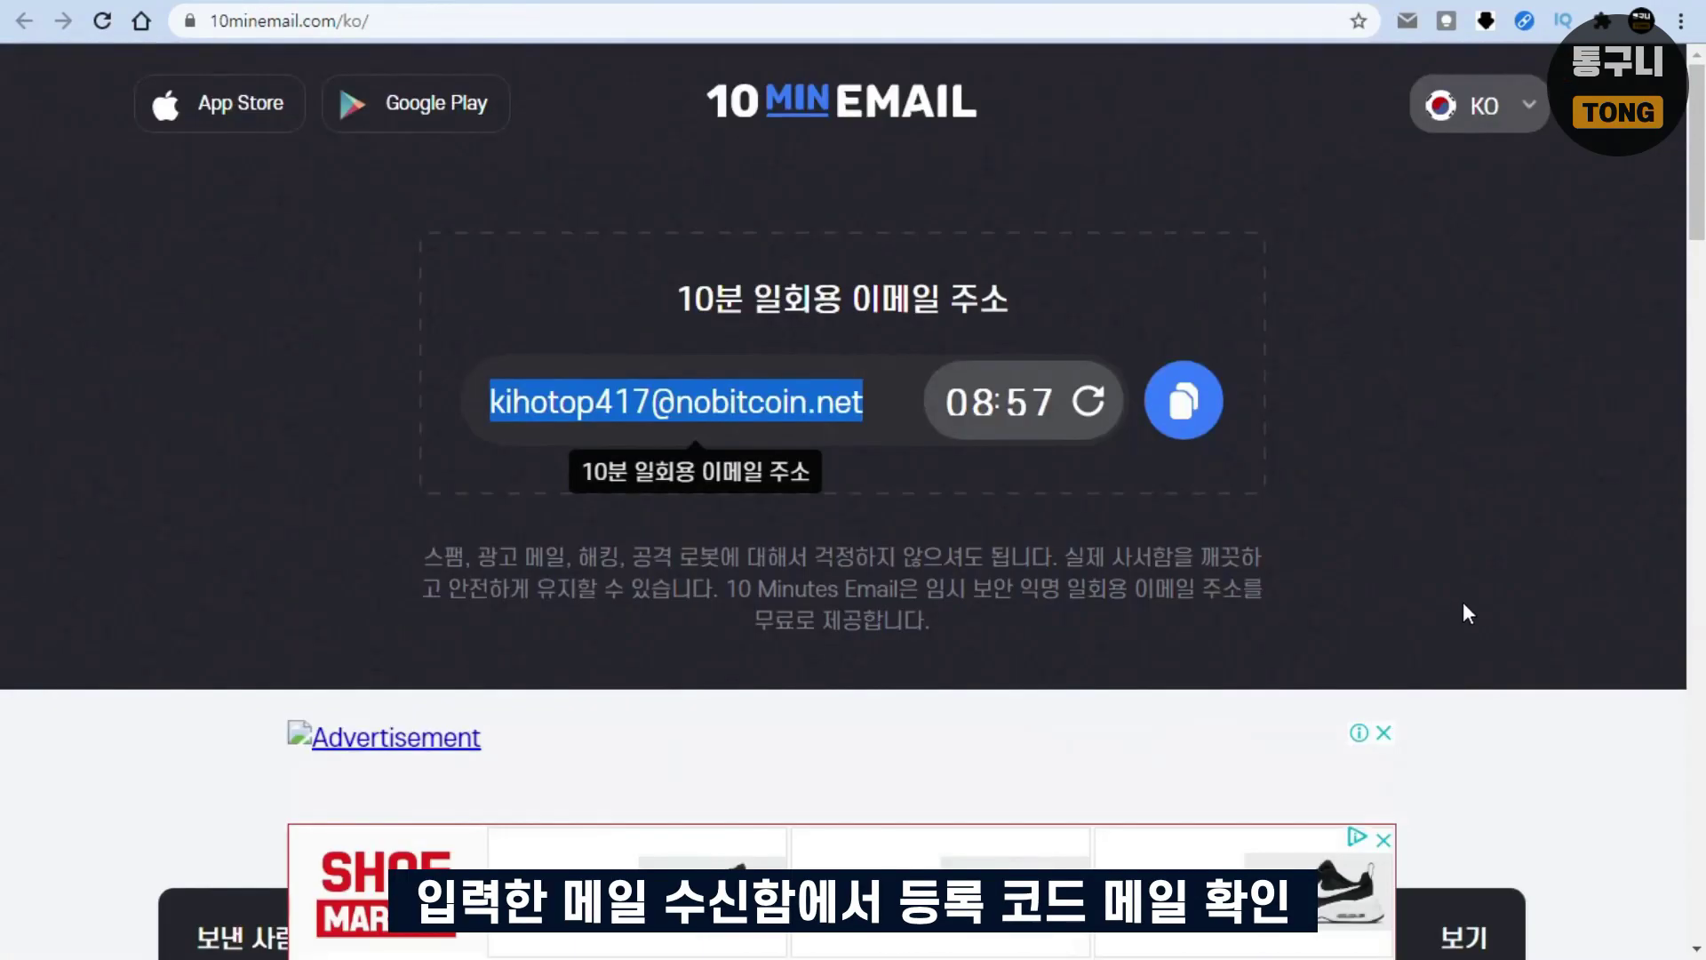
Open the "Free Registration Code of Aiseesoft MobieSync" message in the disposable inbox and select its email address and registration code
scroll(1379, 632, "down", 8)
scroll(1125, 471, "up", 2)
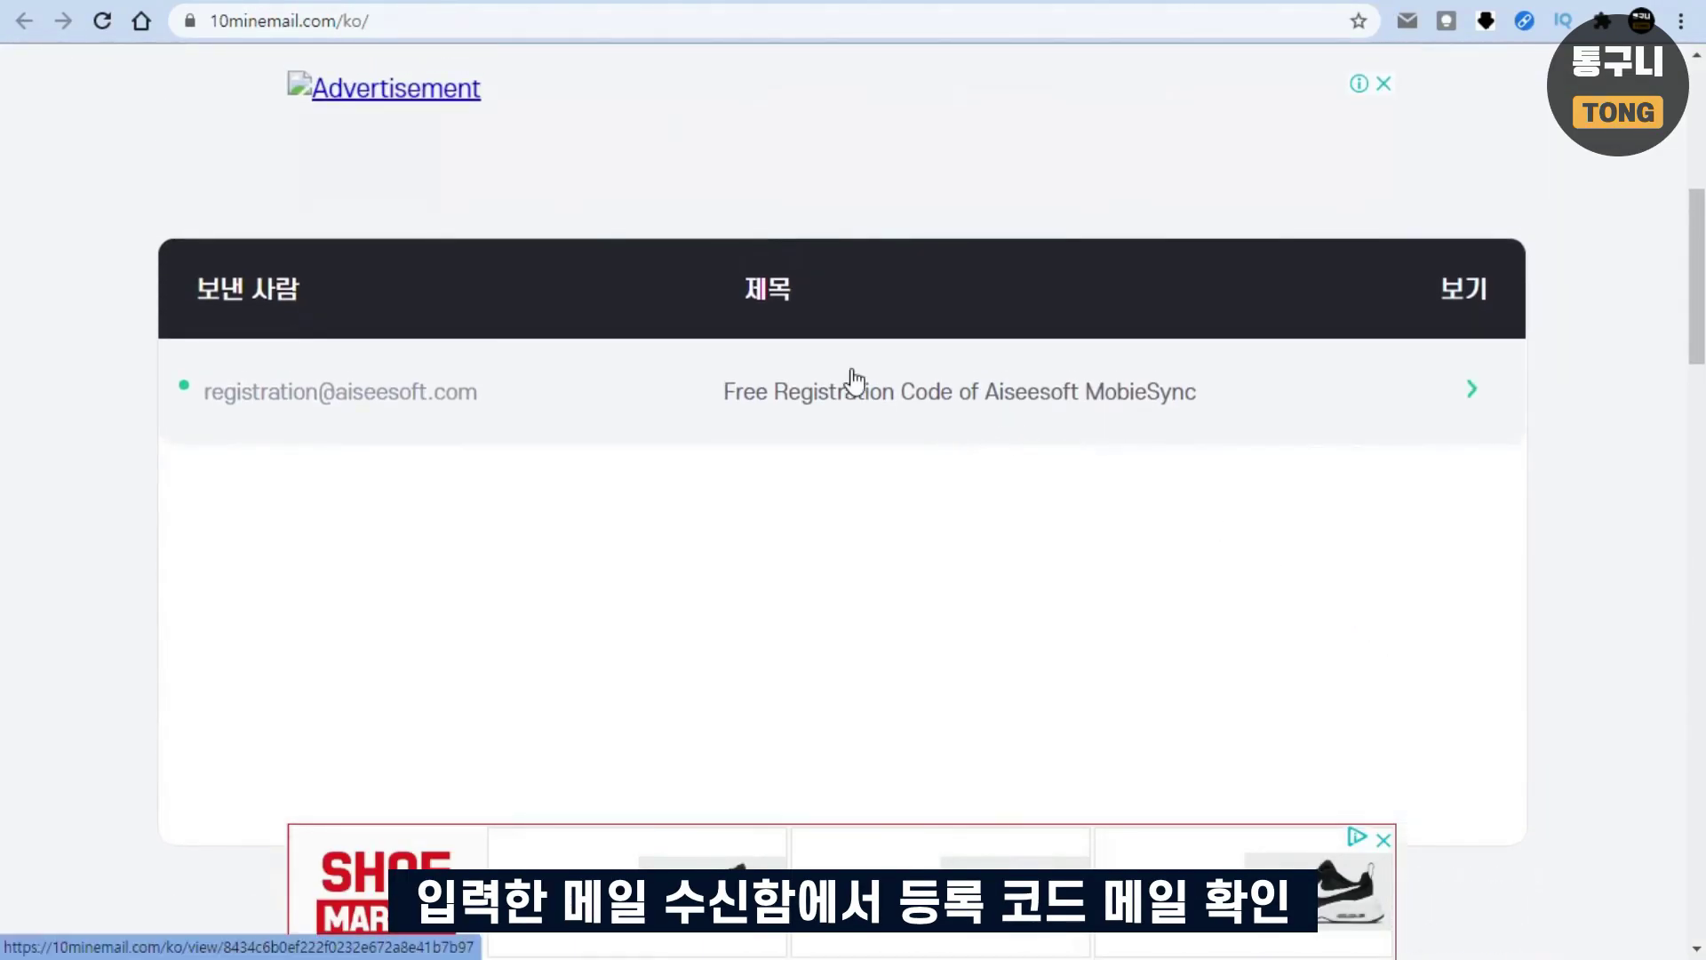
left_click(1015, 409)
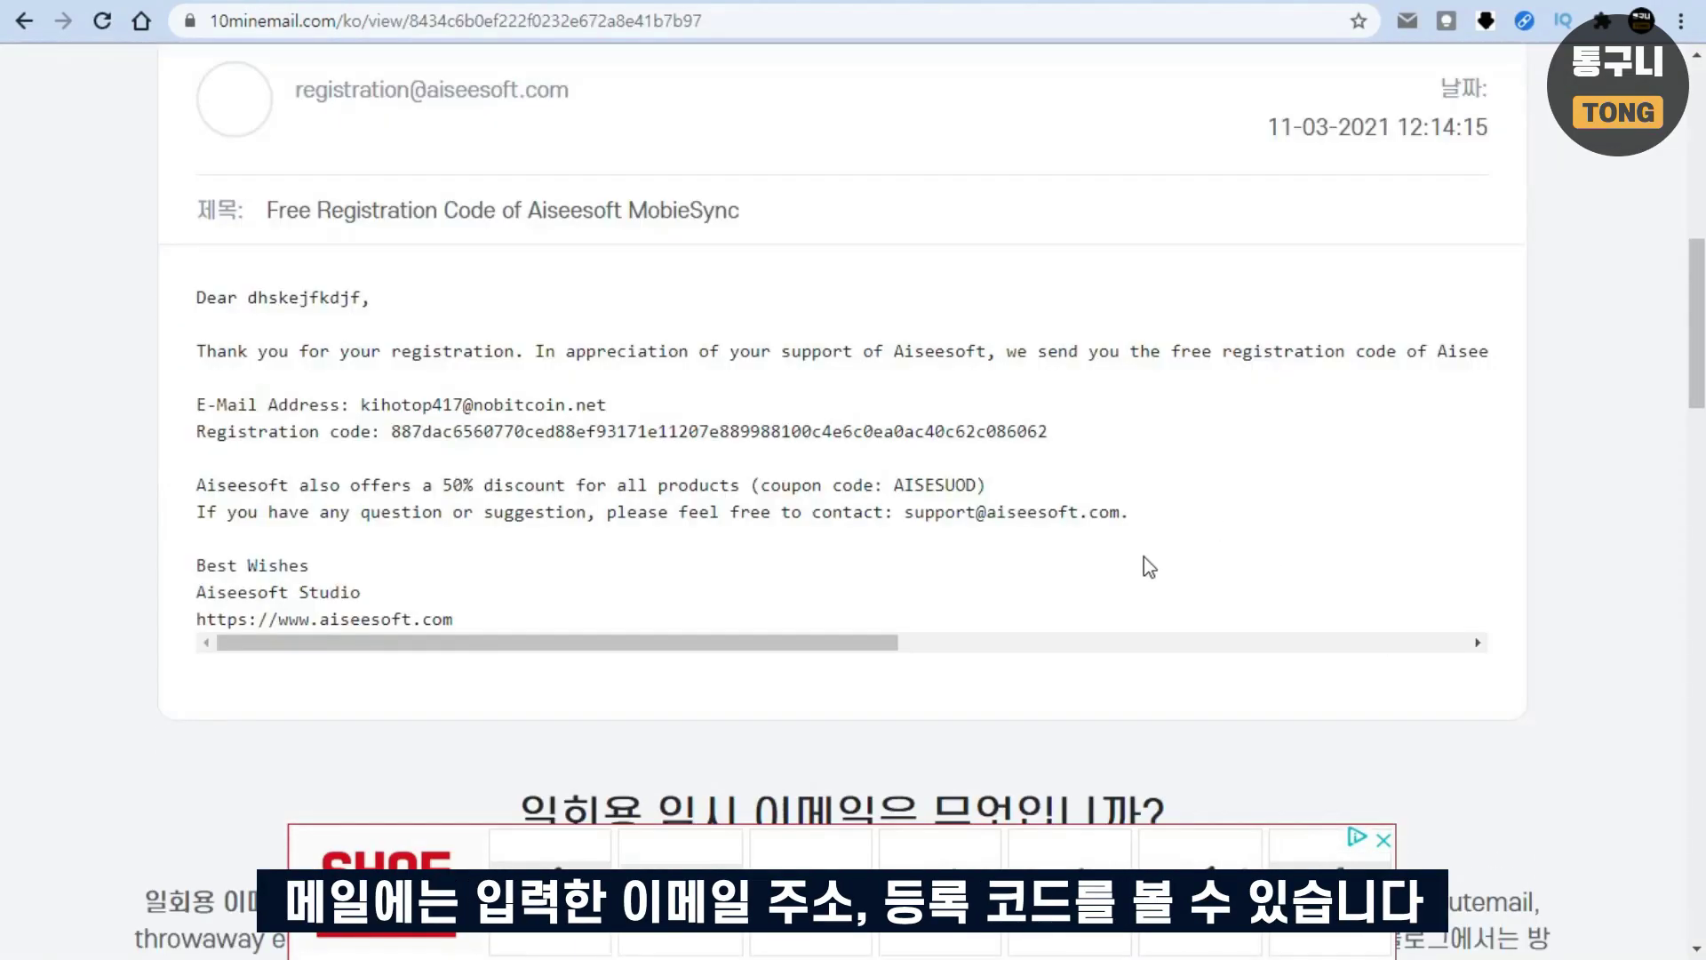
left_click_drag(360, 404, 667, 409)
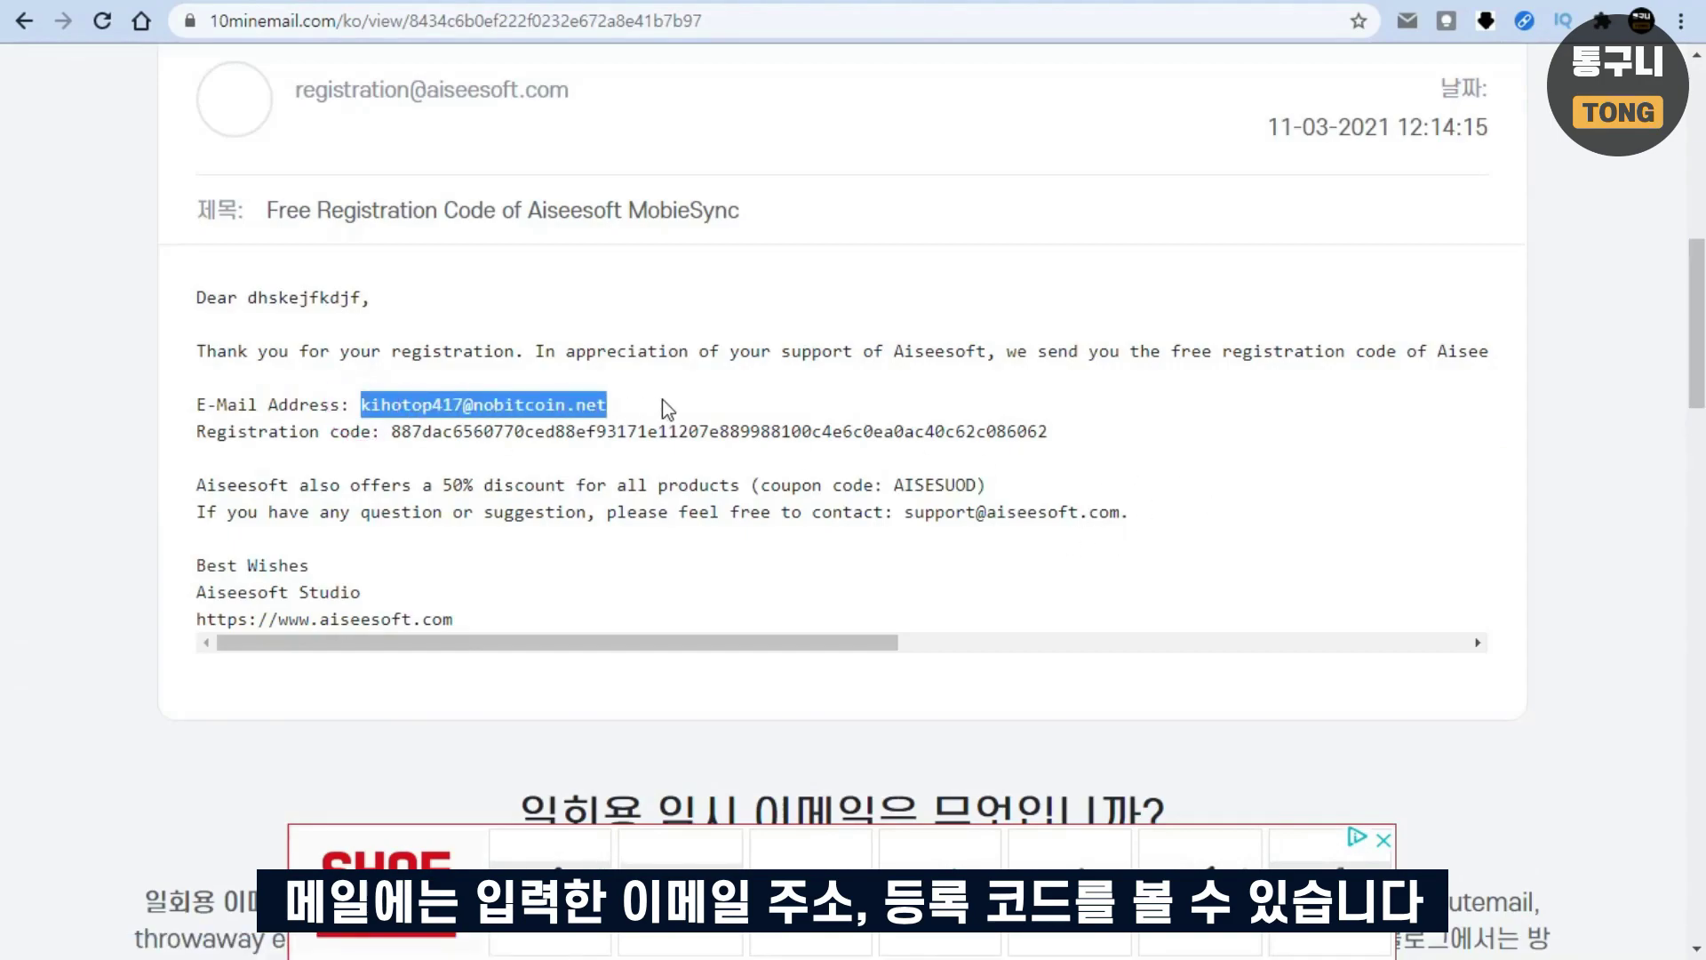
left_click_drag(392, 431, 1058, 442)
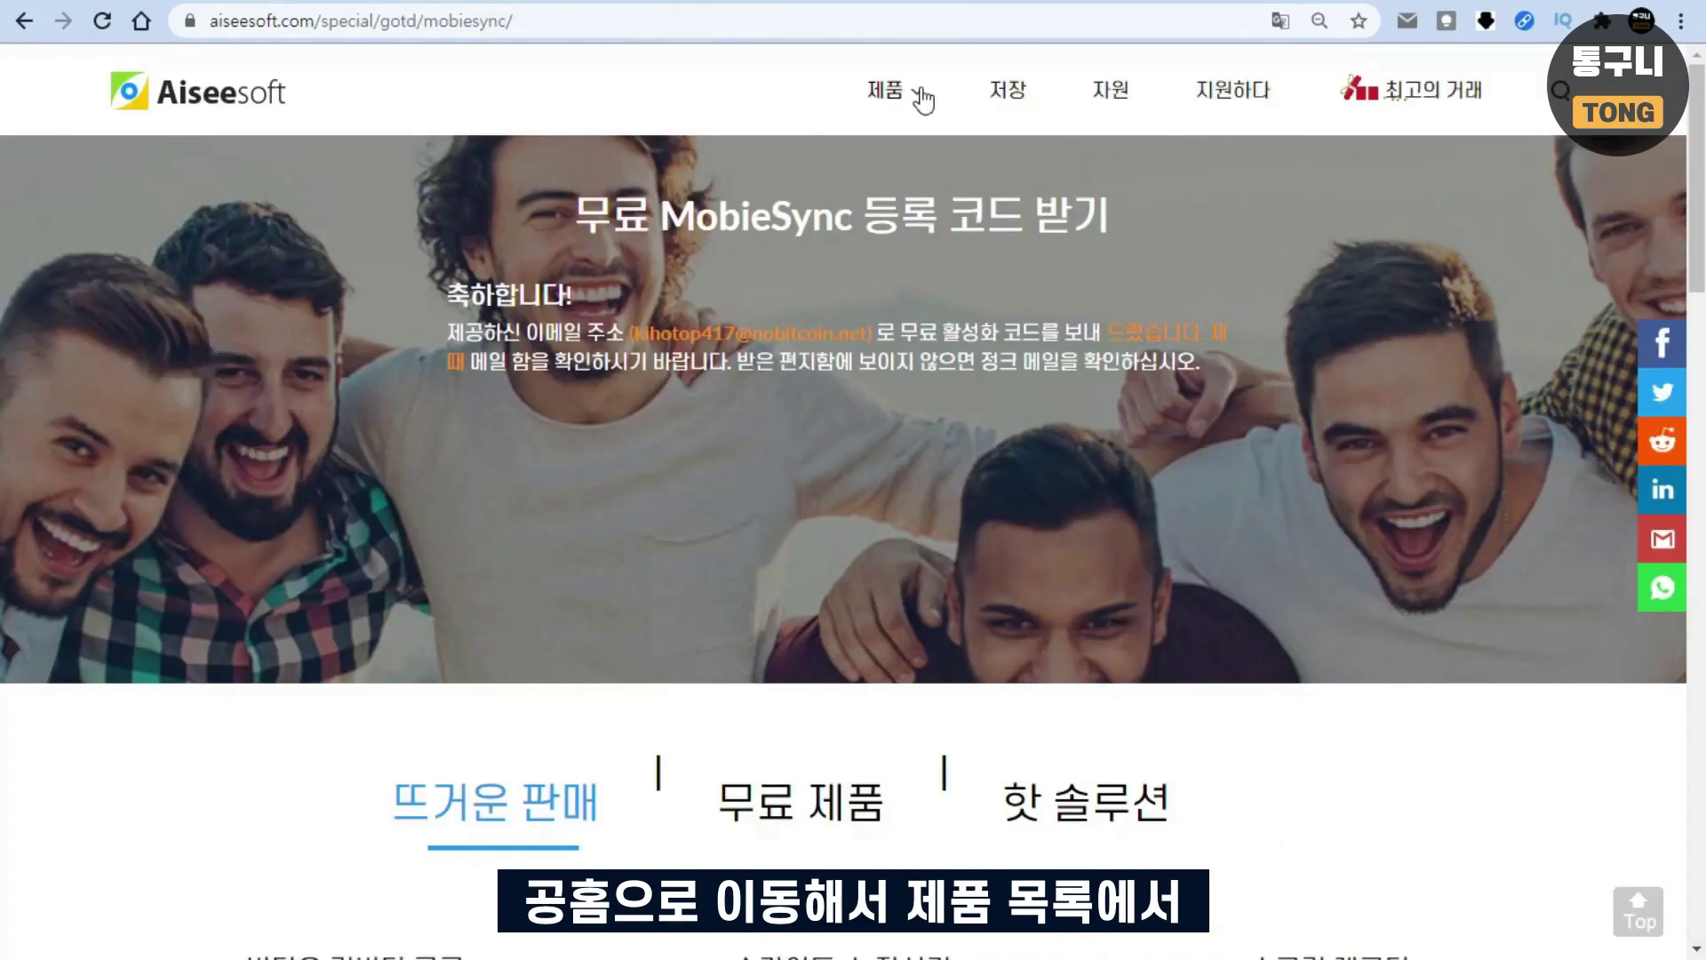
Open the MobieSync product page from the mobile data tools on the Aiseesoft site
left_click(921, 96)
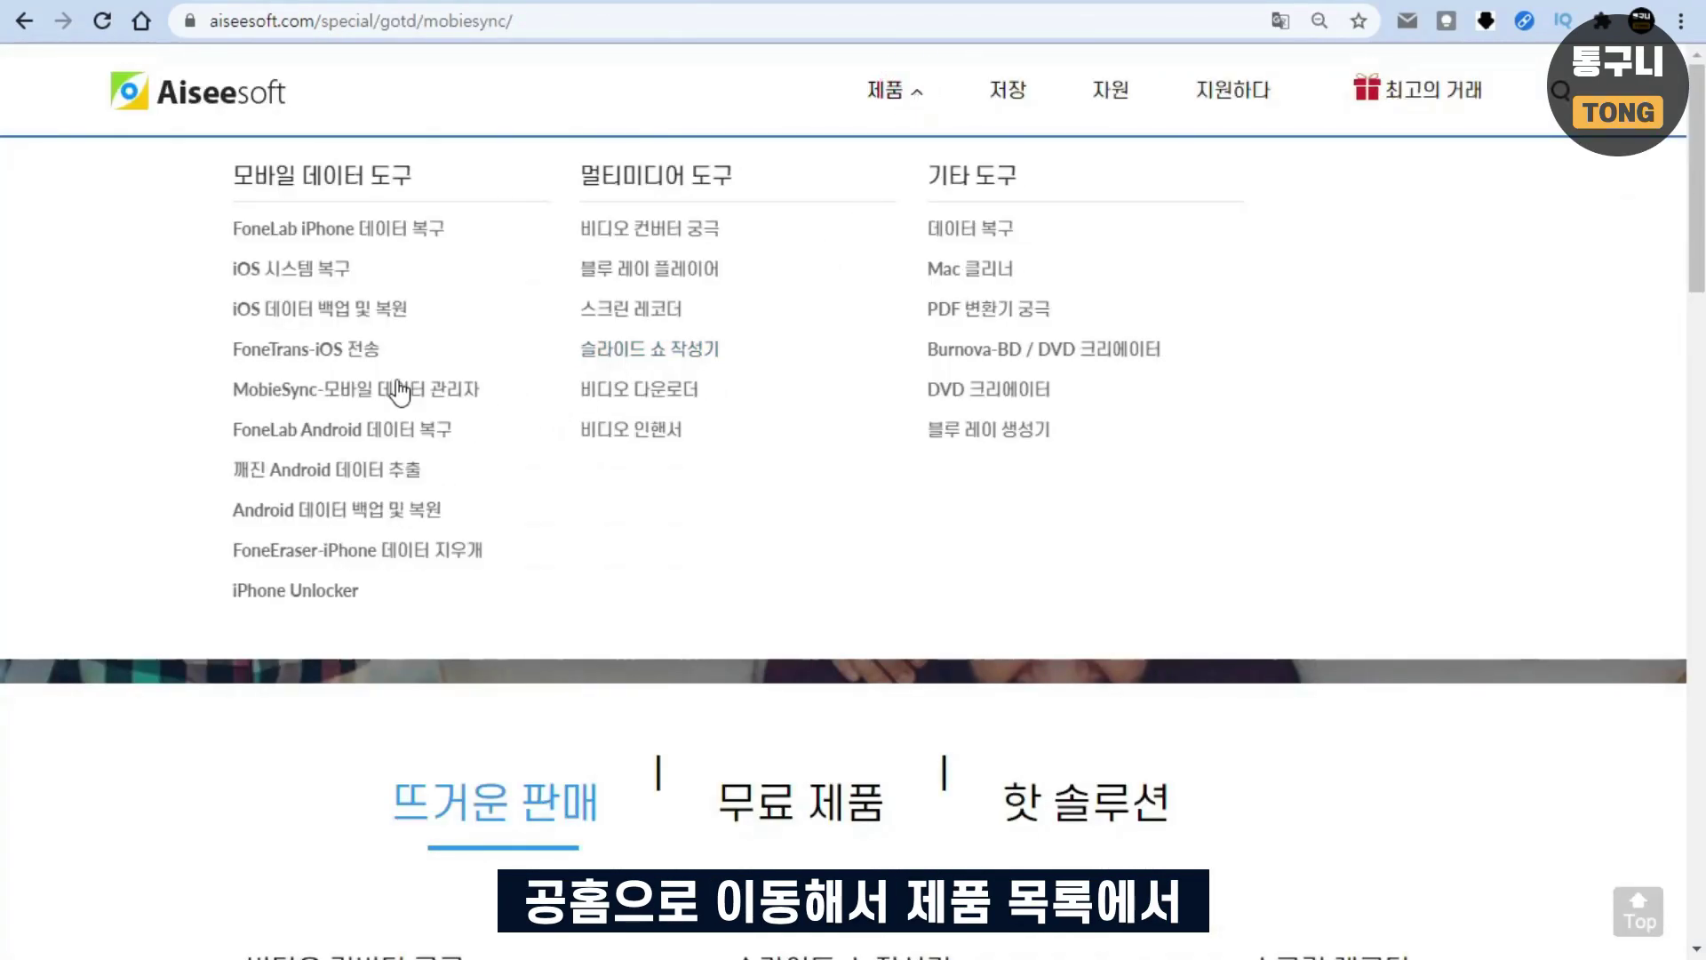
left_click(277, 397)
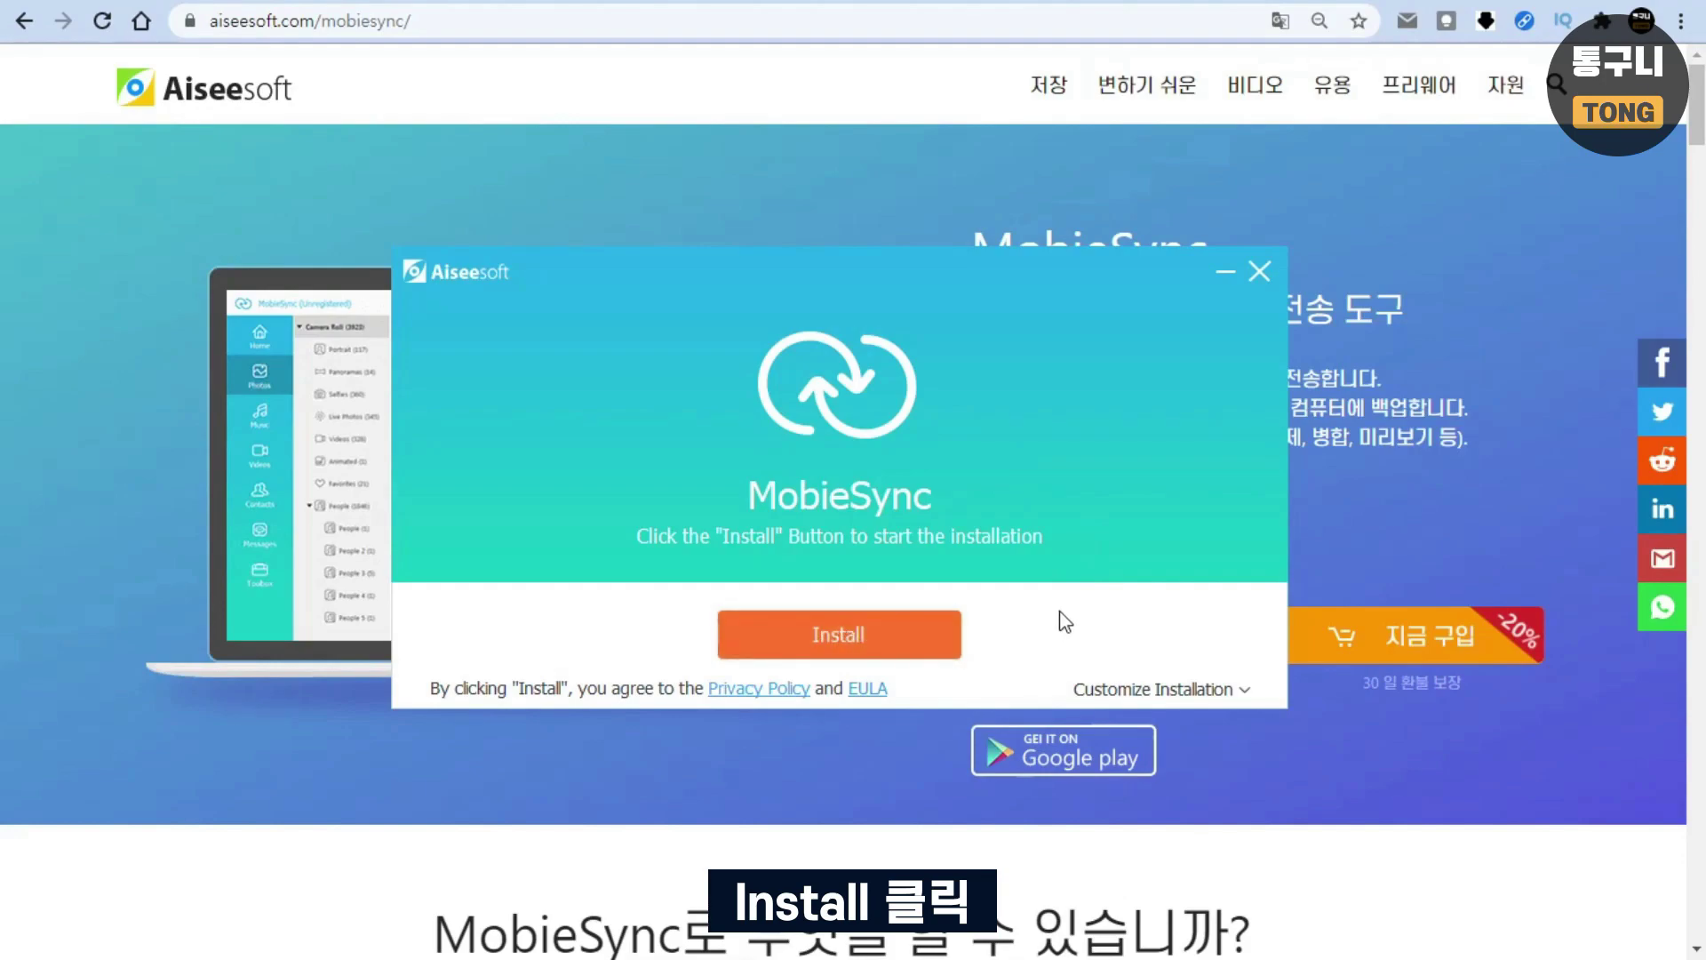
Install MobieSync with the default installation path and shortcut options, and launch the program
left_click(1231, 692)
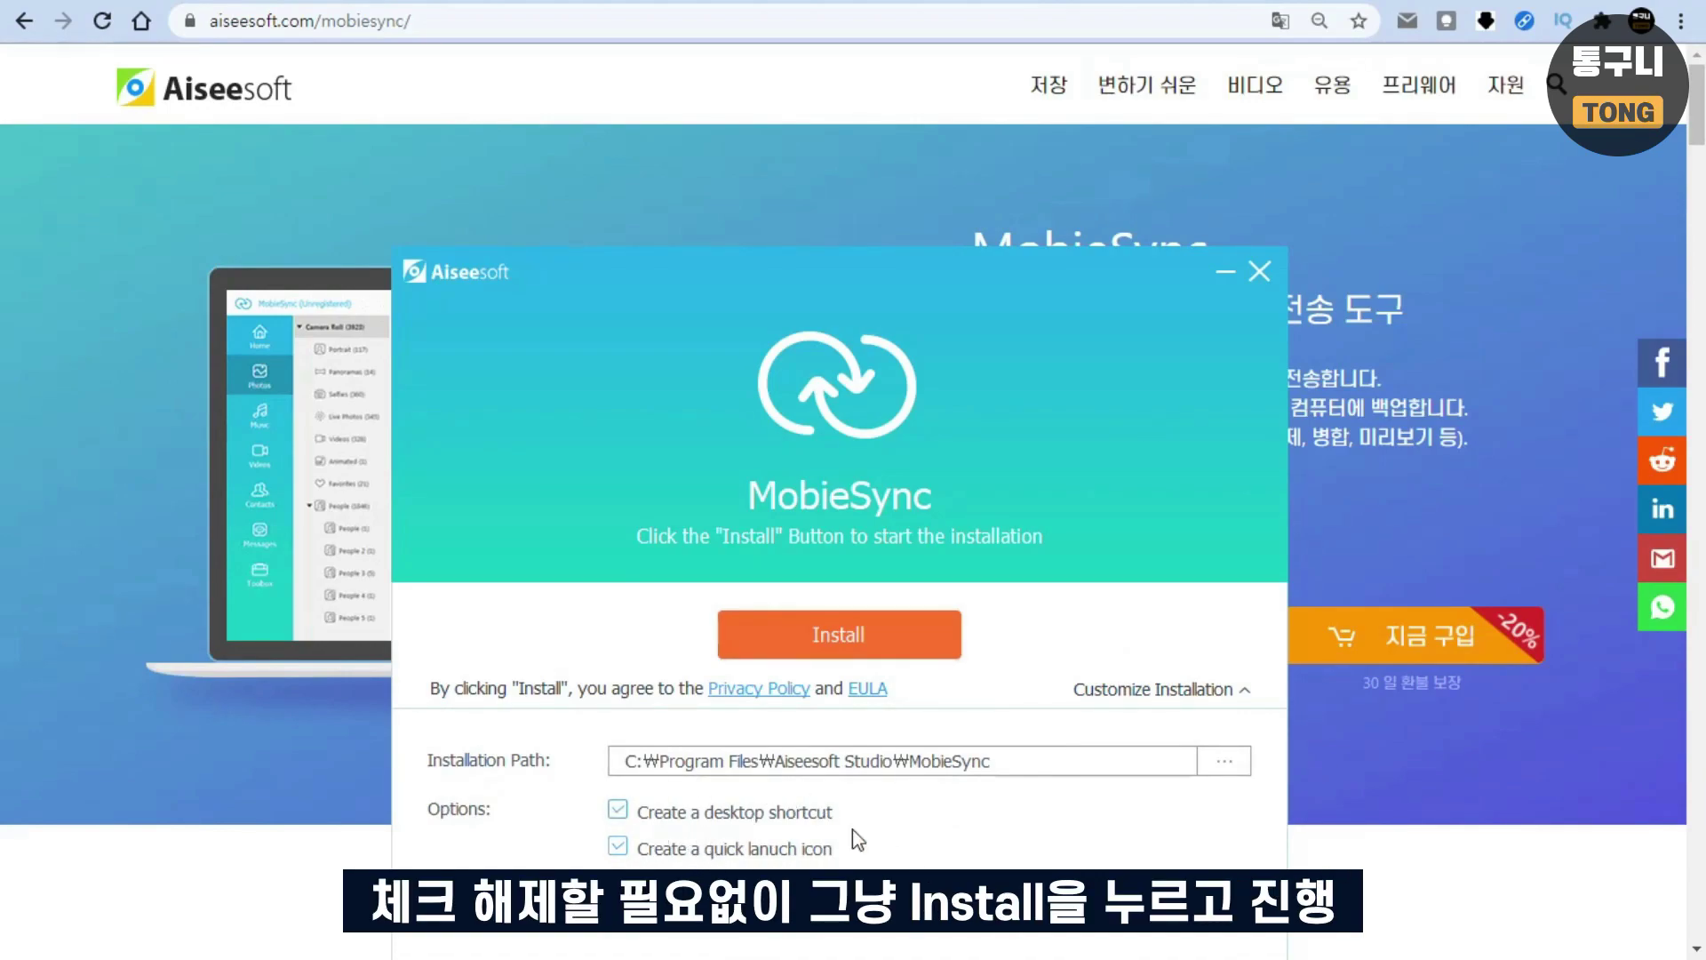
left_click(835, 648)
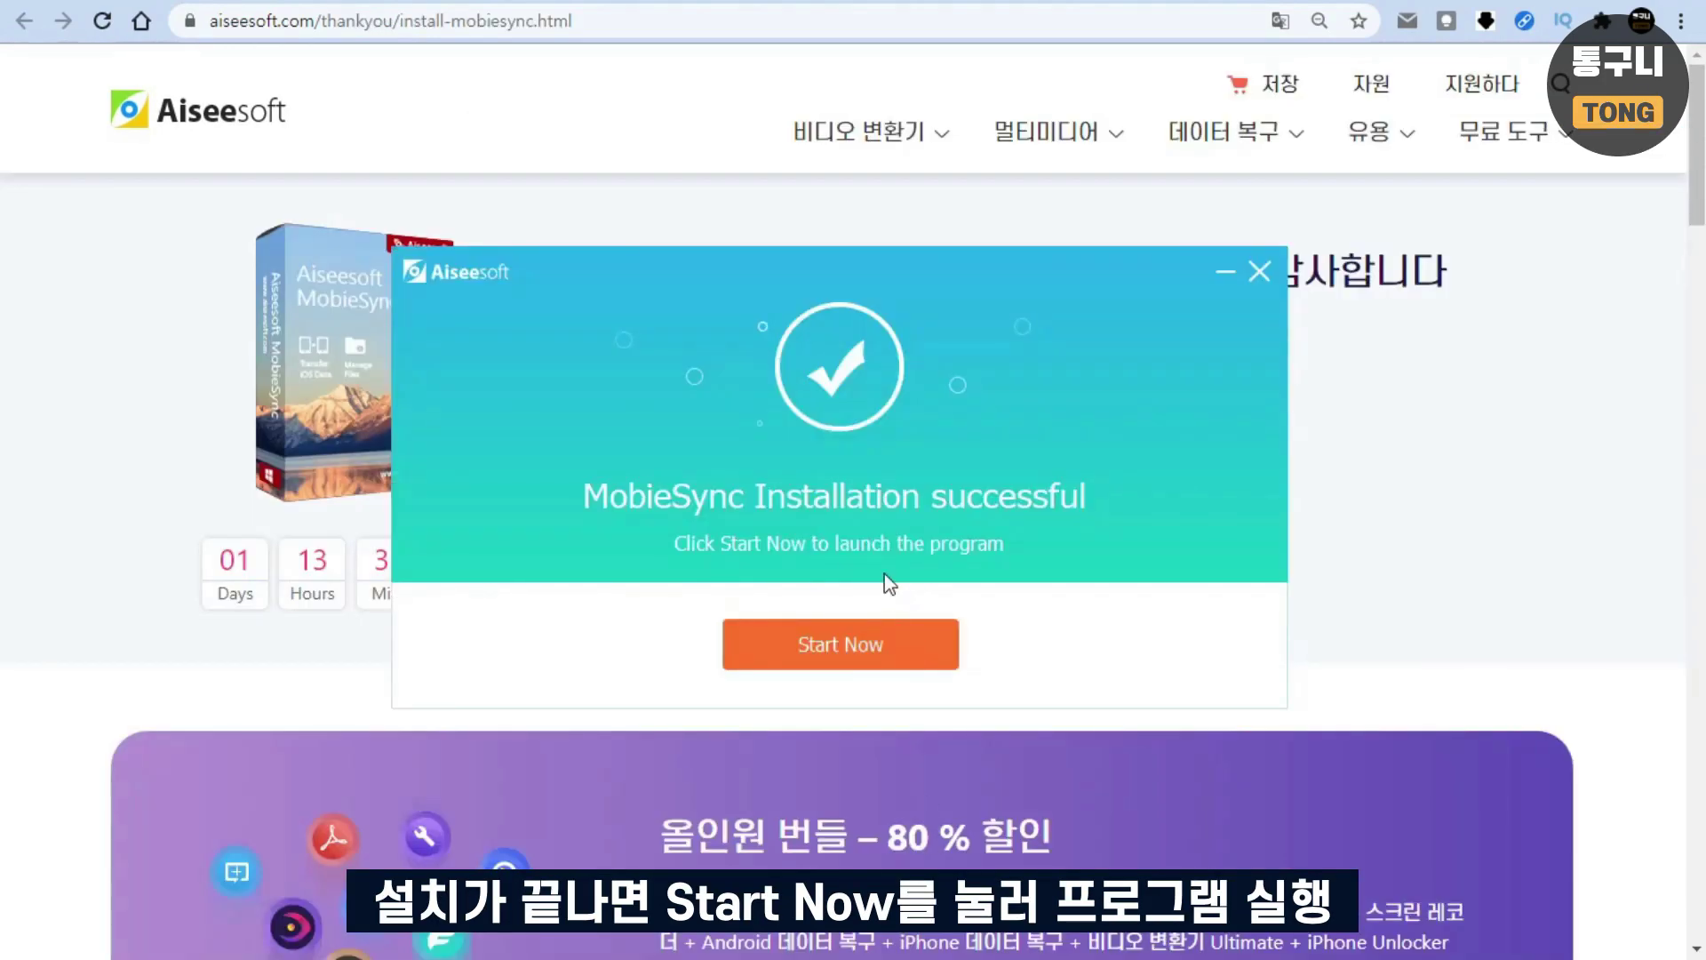
left_click(856, 643)
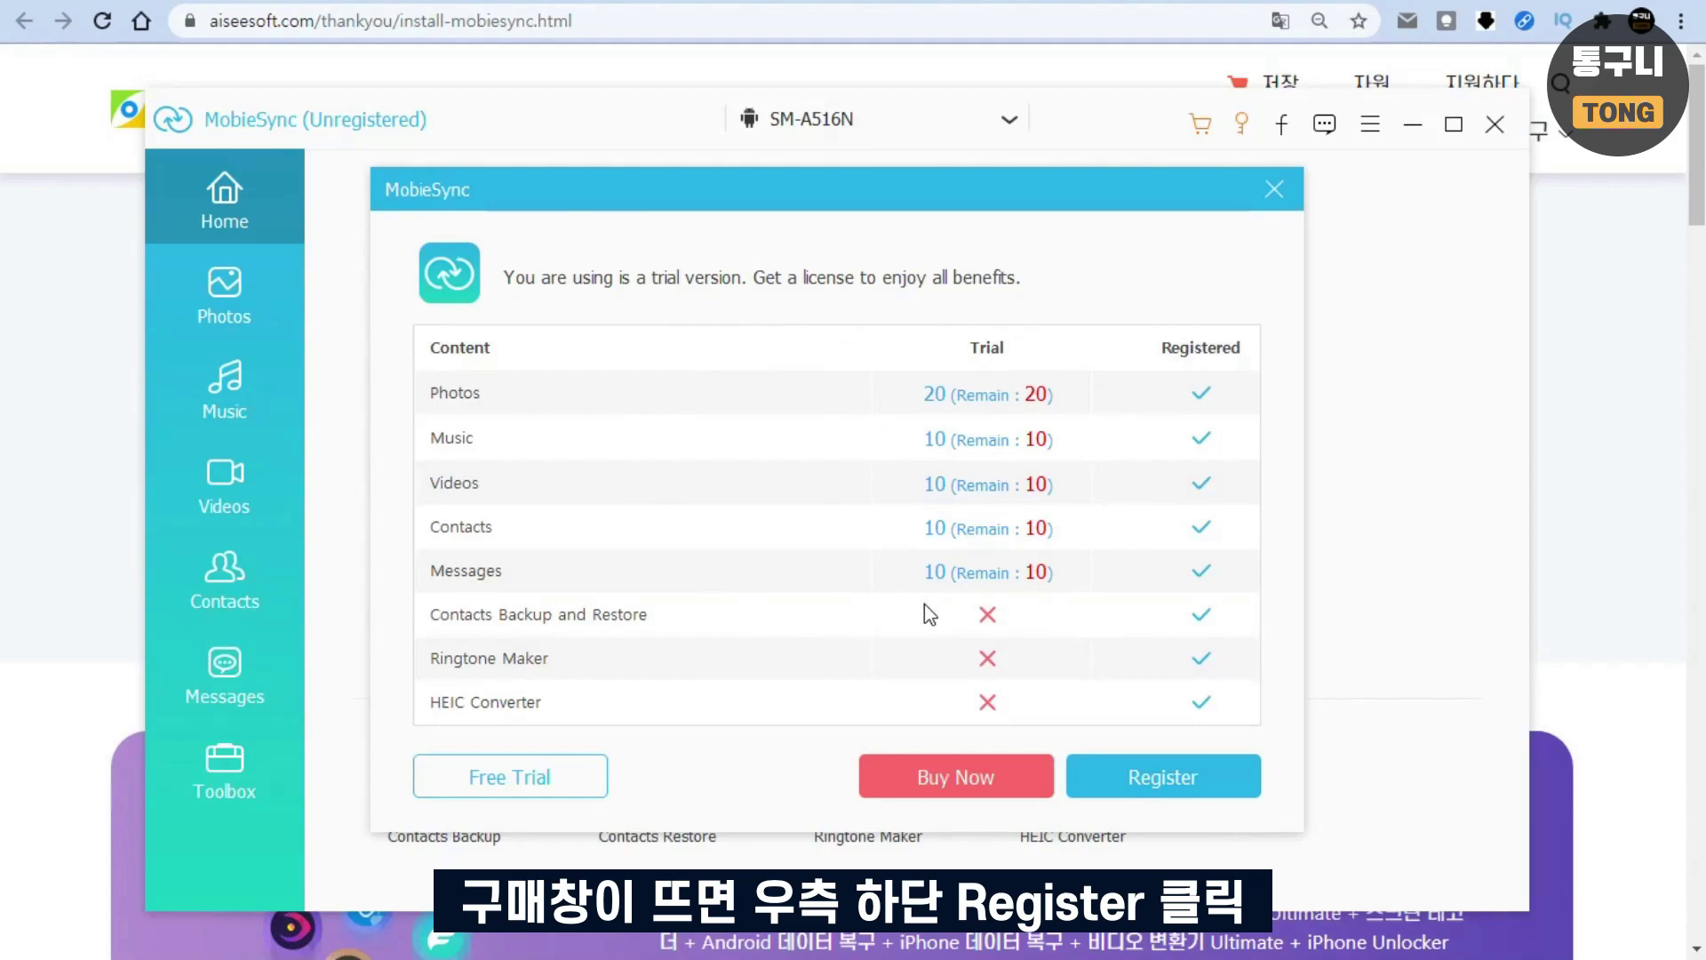
Activate MobieSync with the registered email address and the license key from the message, and dismiss the confirmation
left_click(1164, 777)
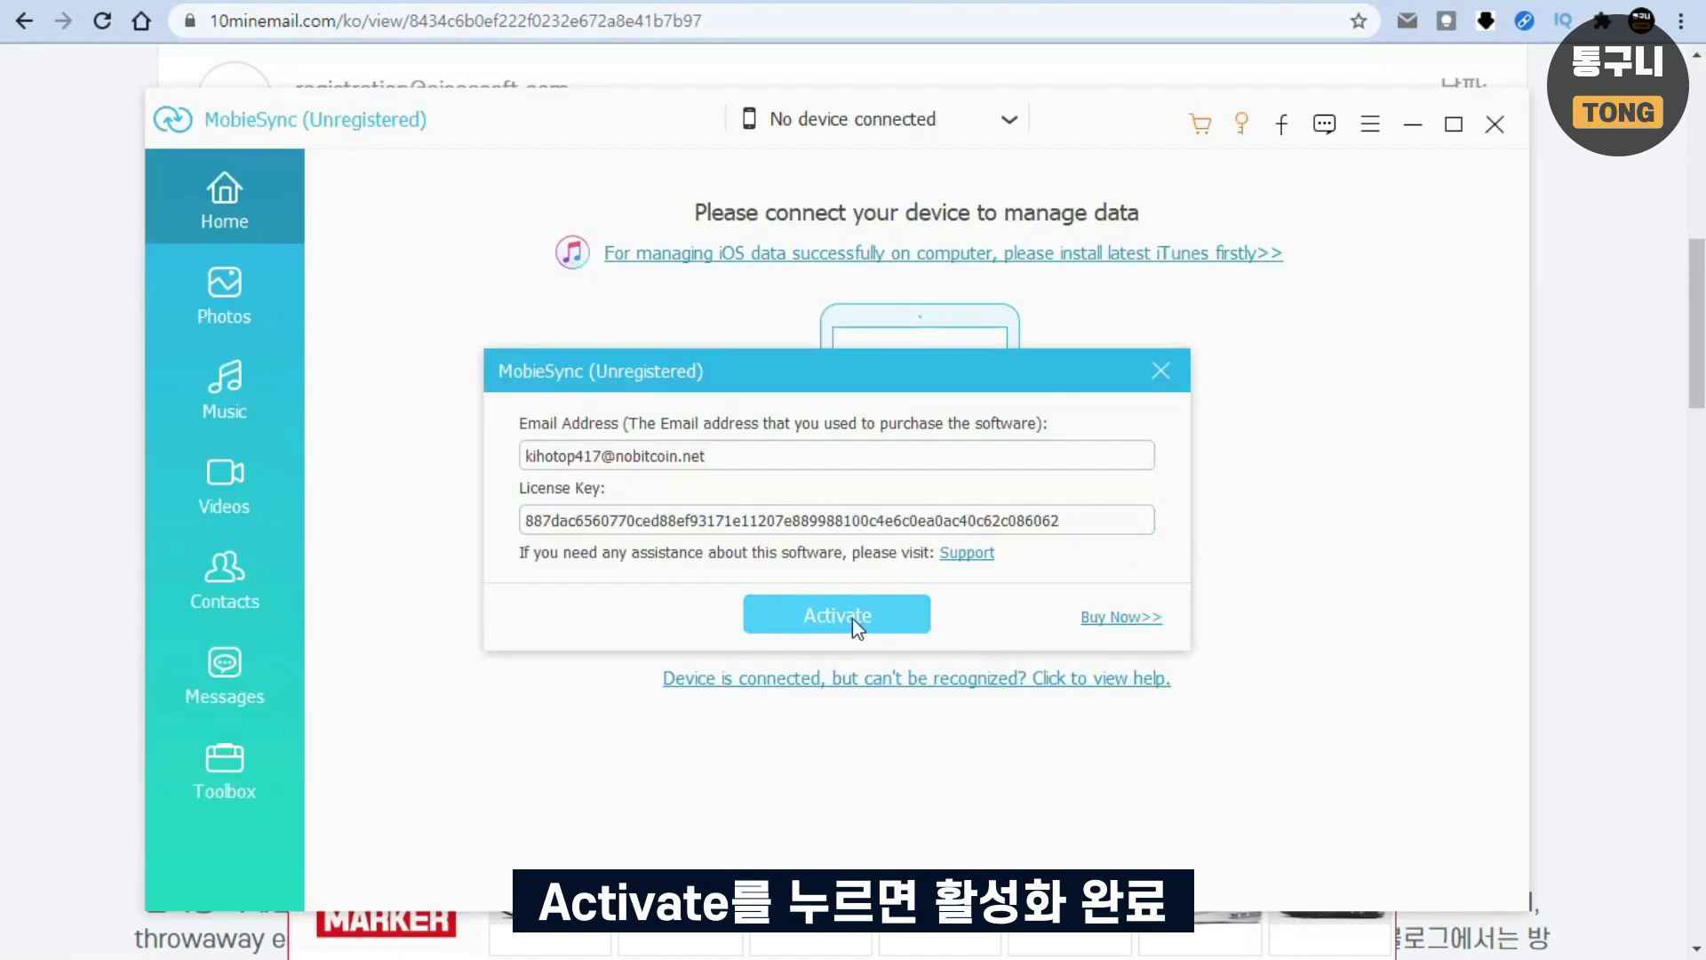
left_click(852, 617)
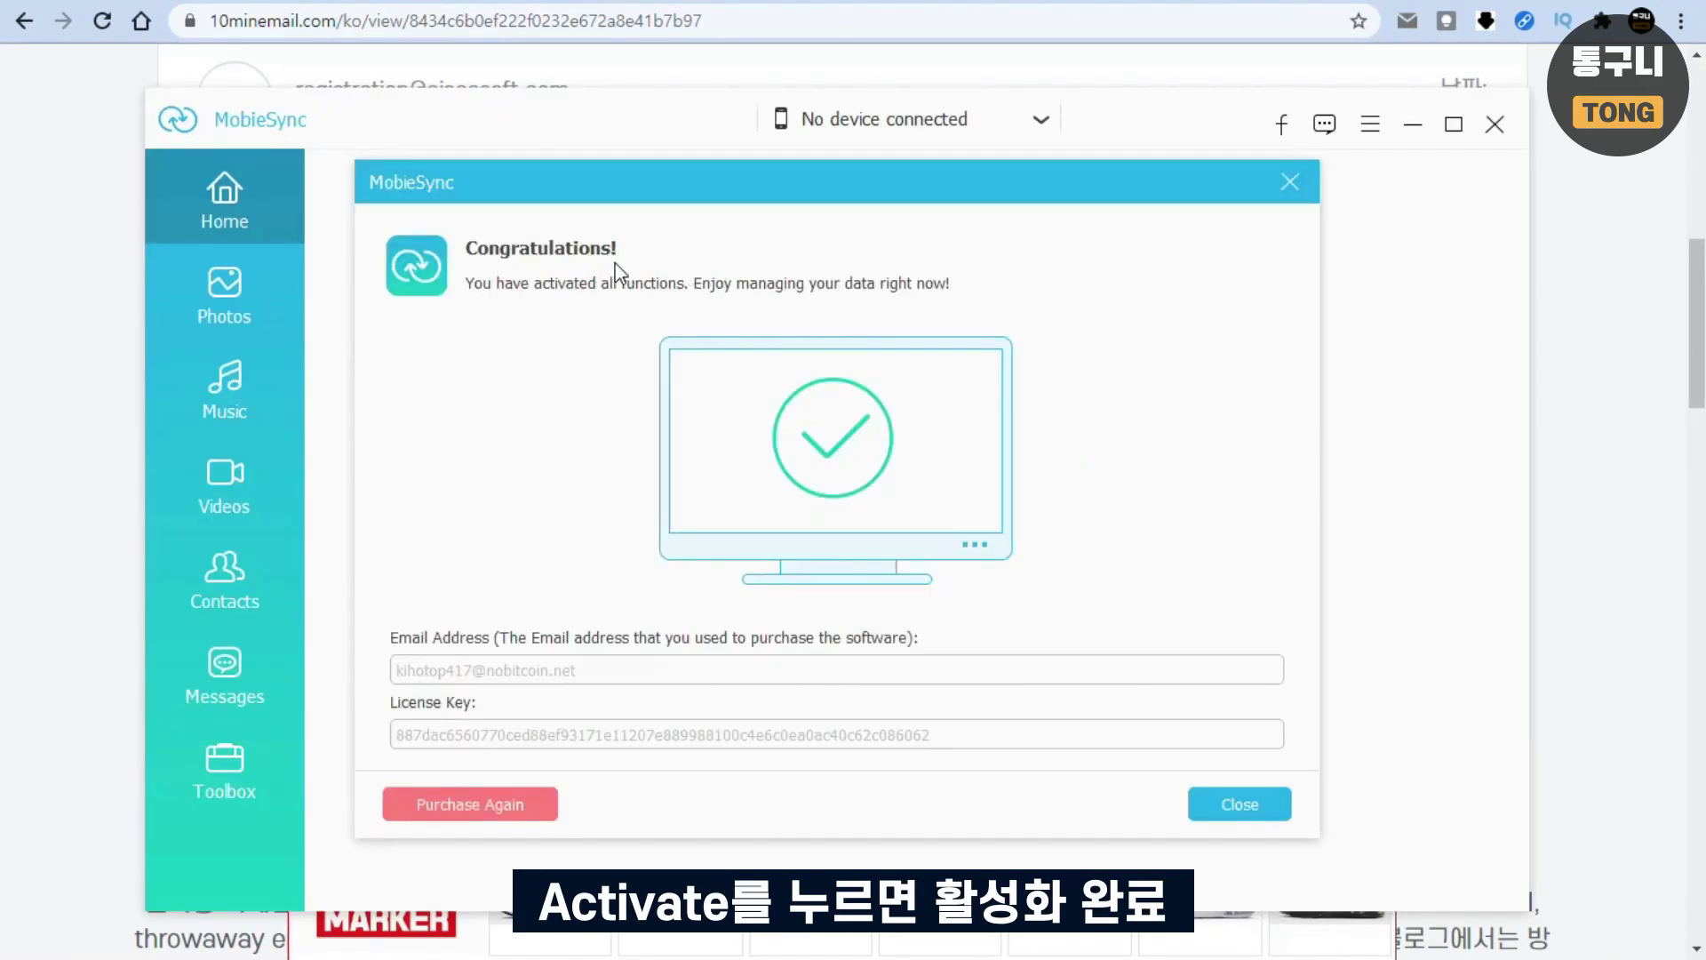
left_click(1238, 802)
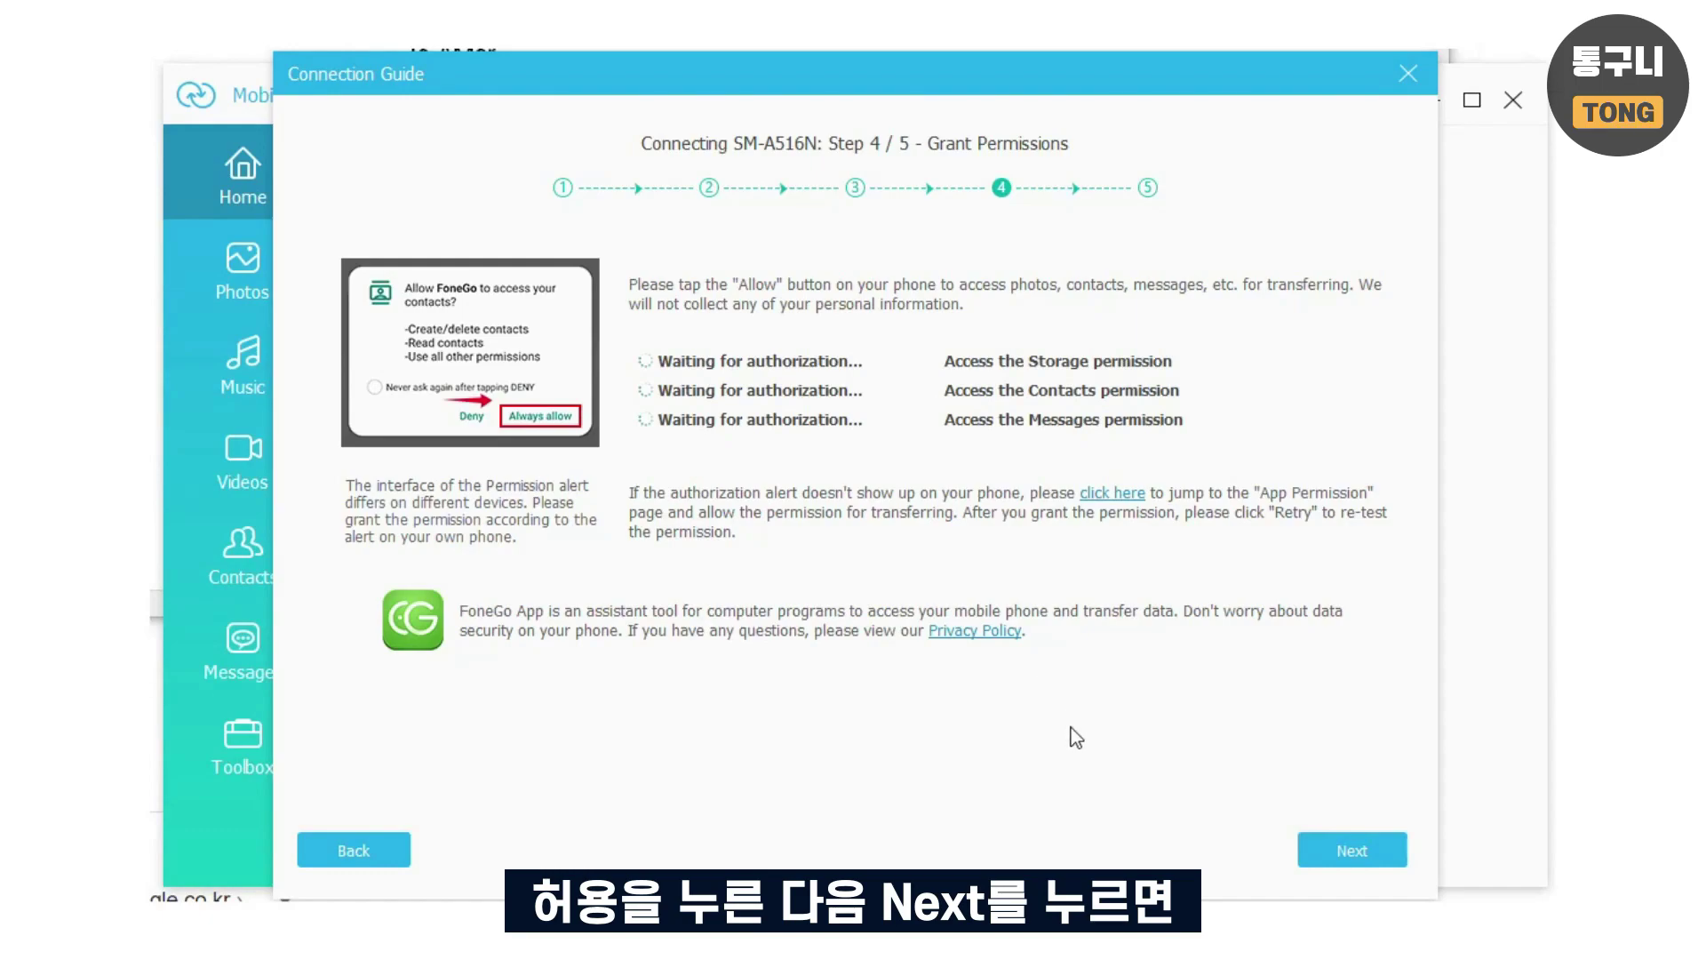
Proceed past the Grant Permissions stage of the connection guide for the SM-A516N phone
left_click(1339, 853)
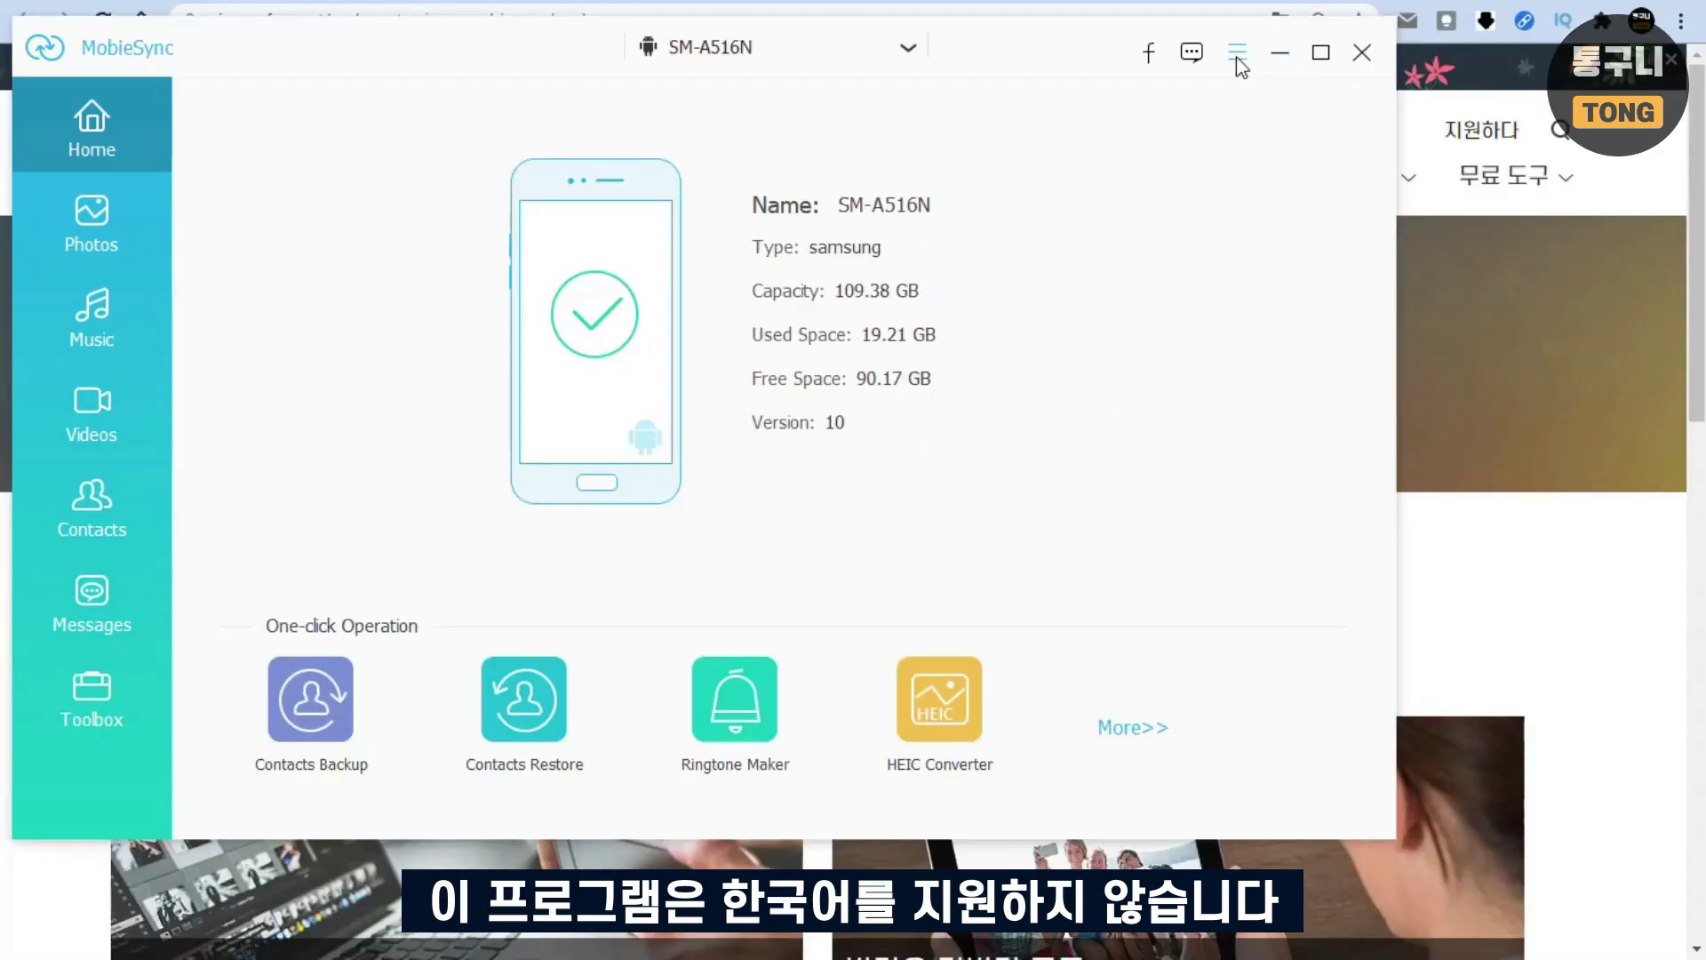
In the general preferences, turn off "Always ask me" for closing the program and choose minimizing to the system tray
left_click(1238, 55)
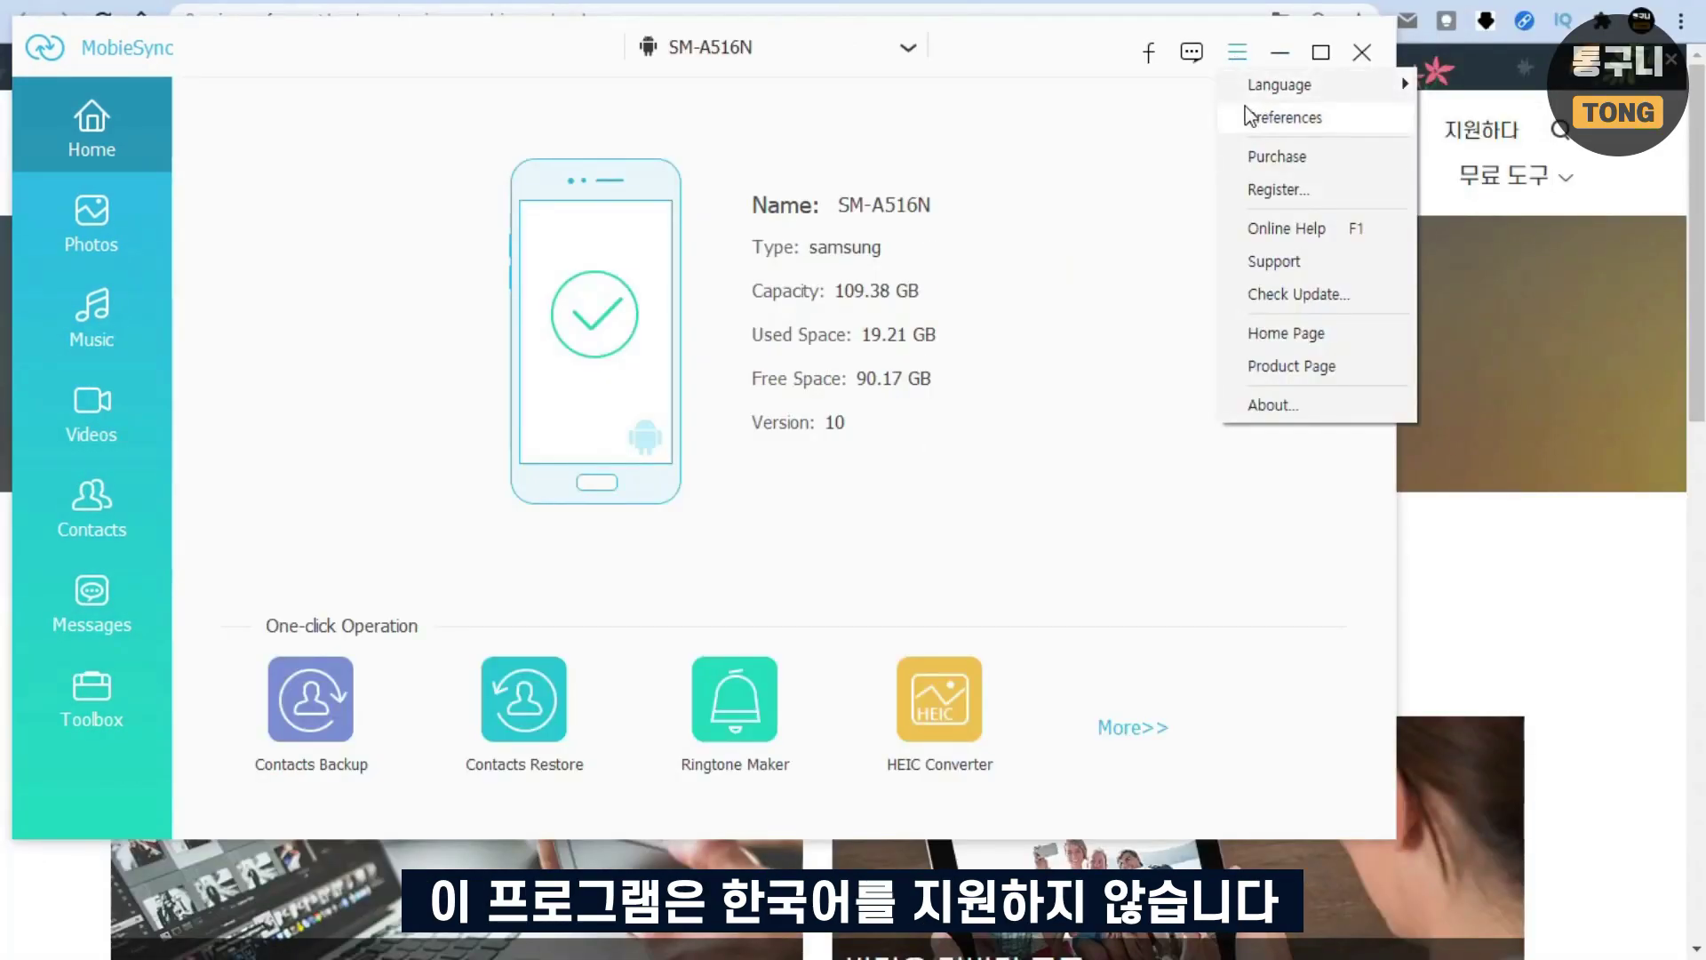
left_click(1330, 120)
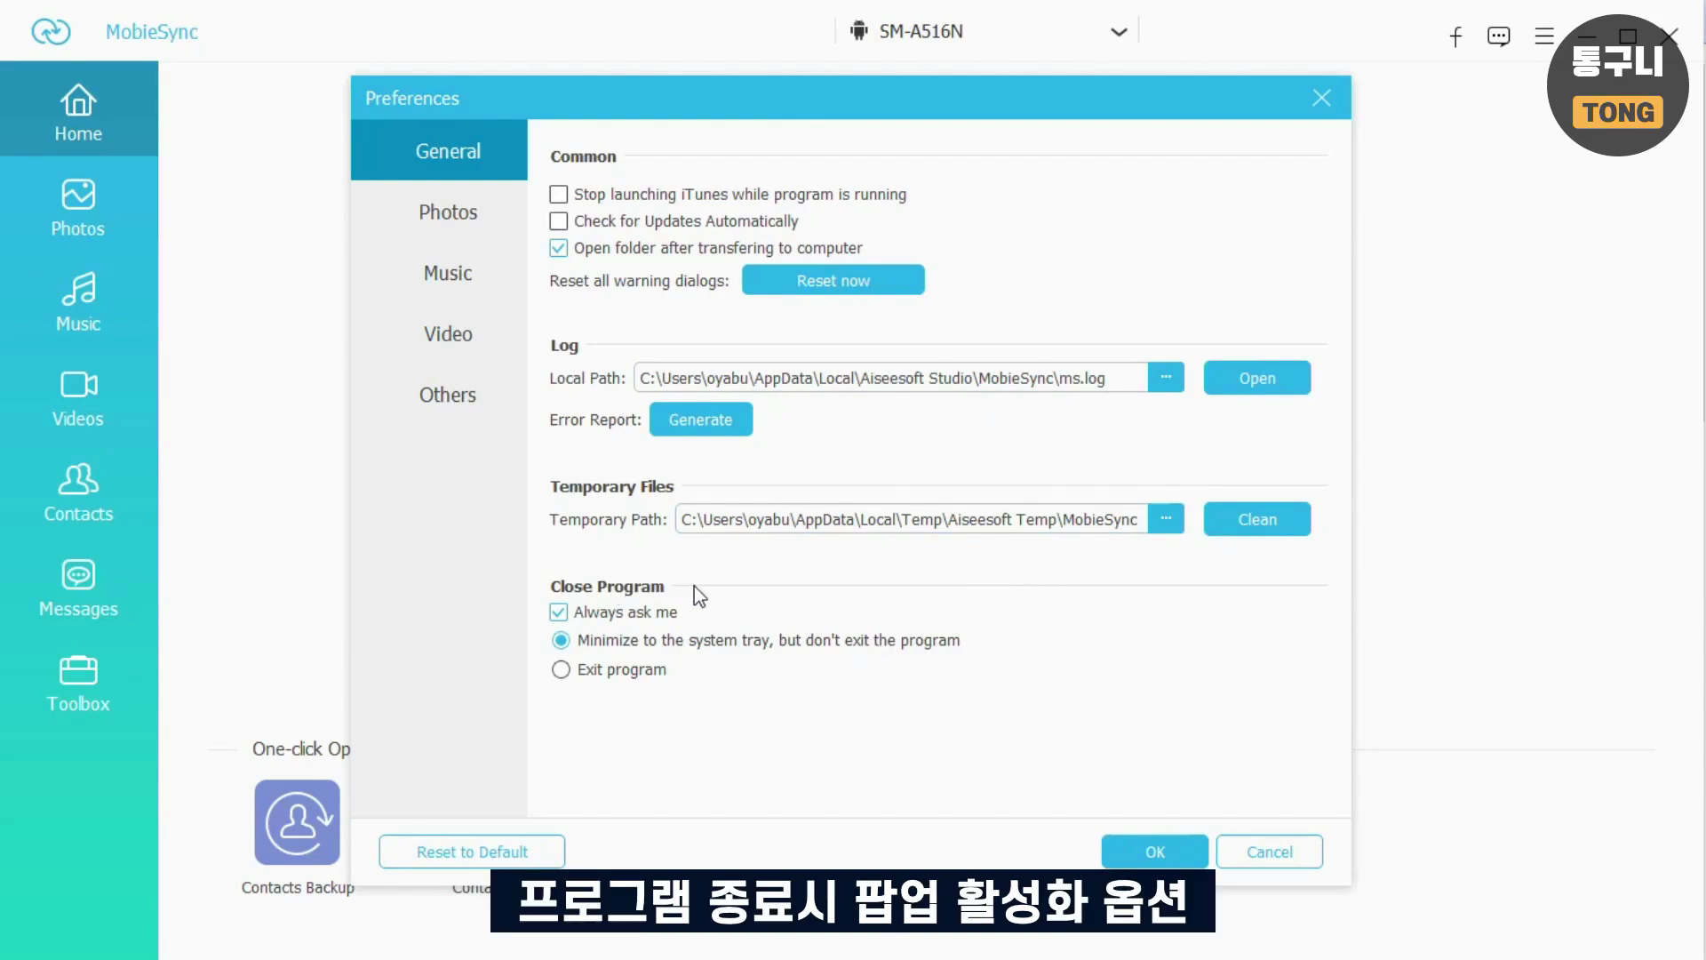
left_click(557, 615)
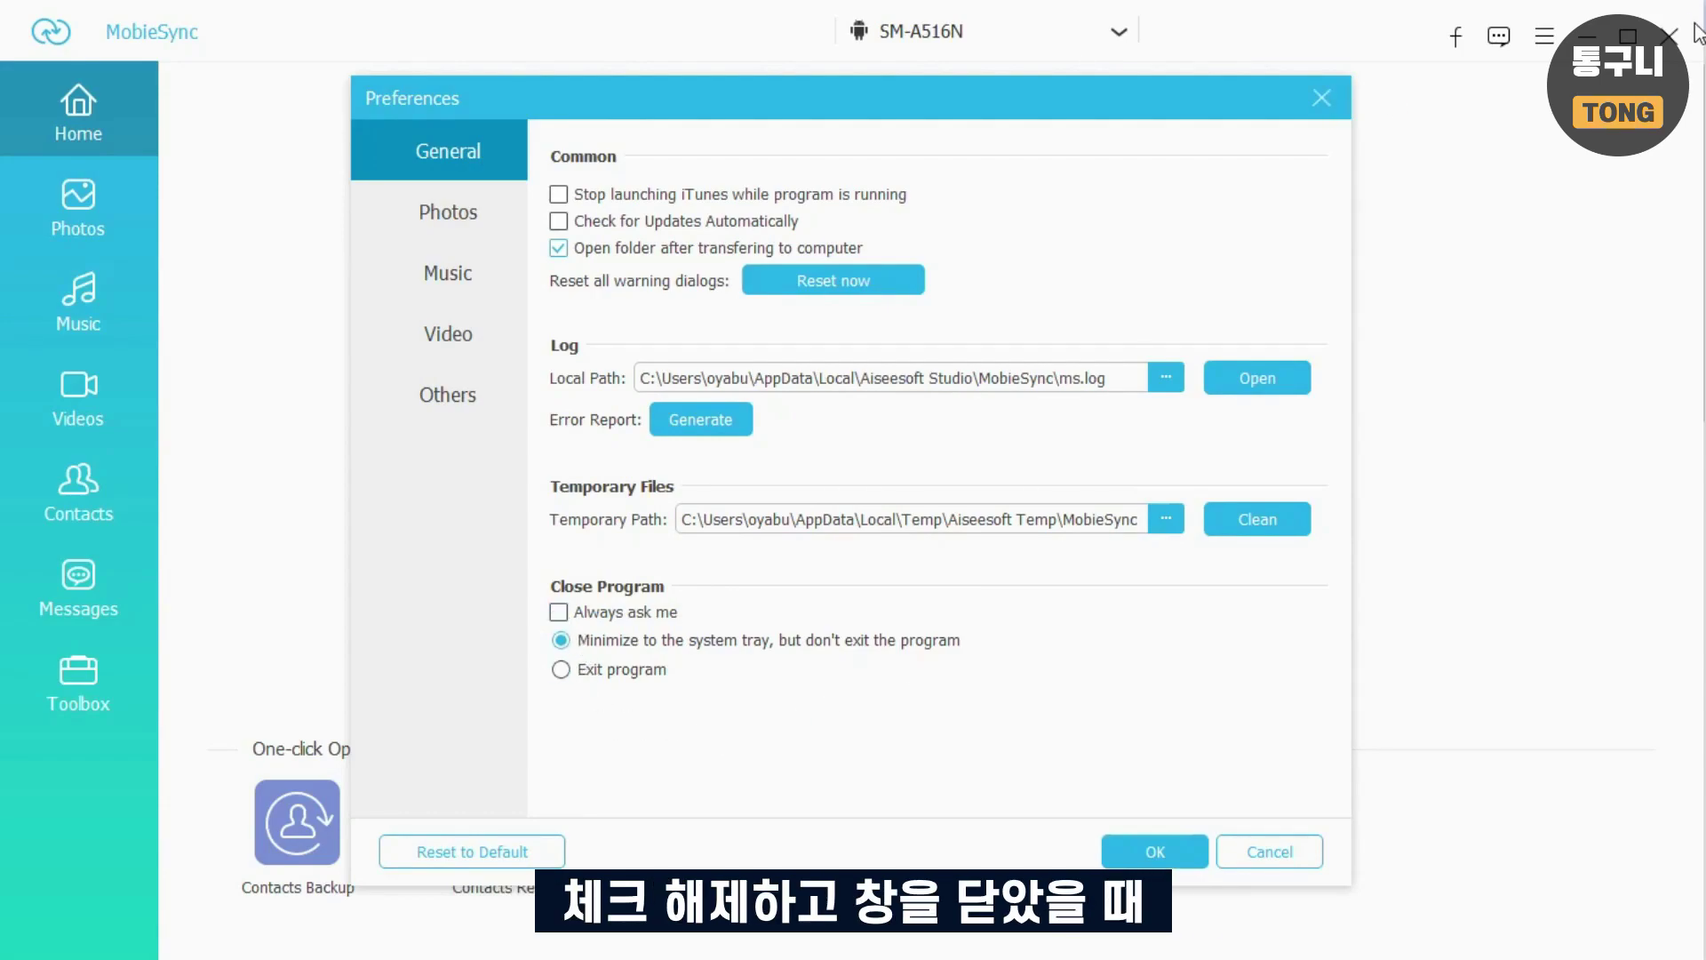
left_click(567, 672)
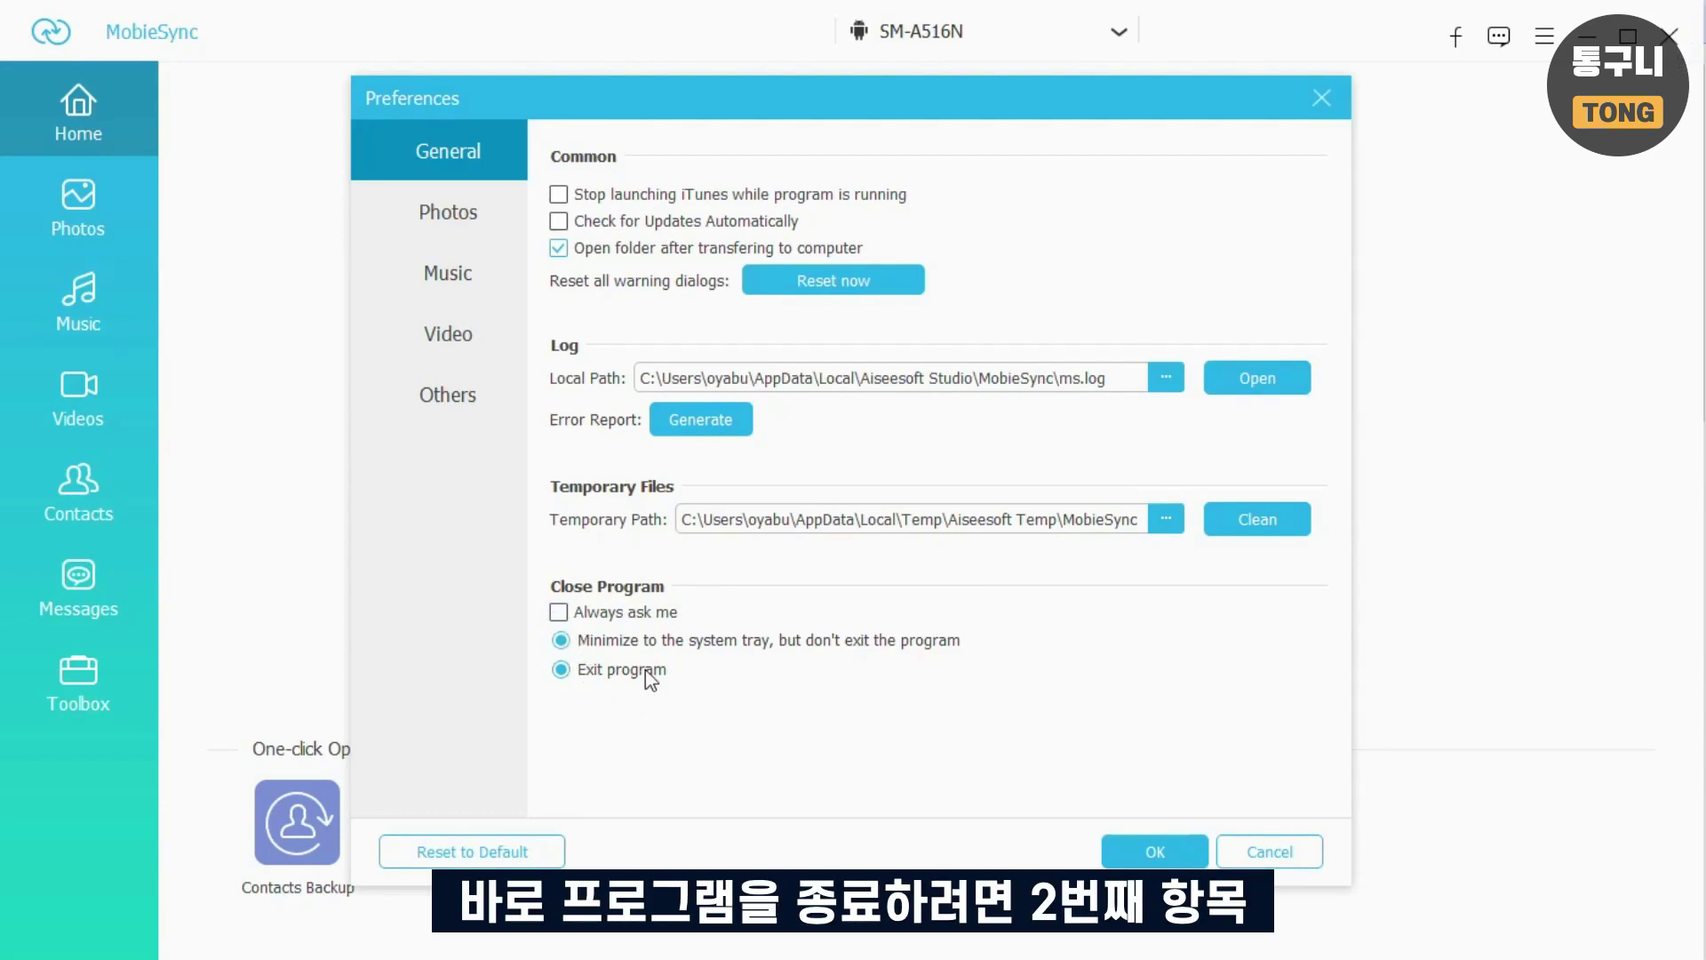
left_click(561, 668)
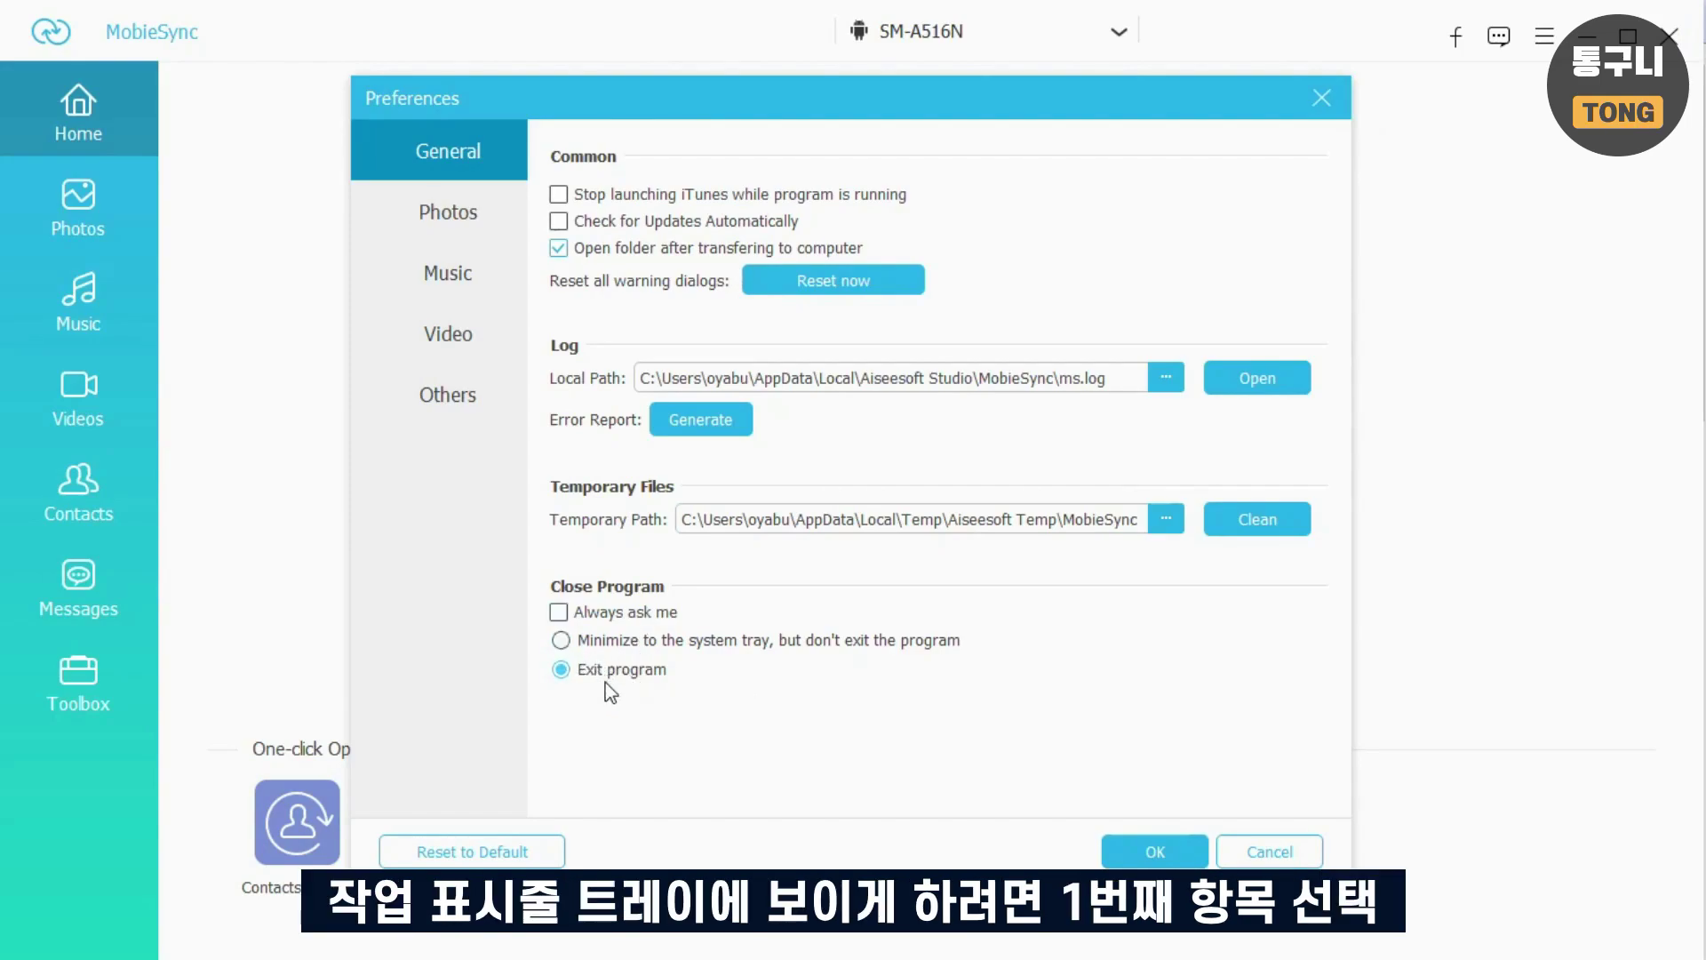
left_click(561, 640)
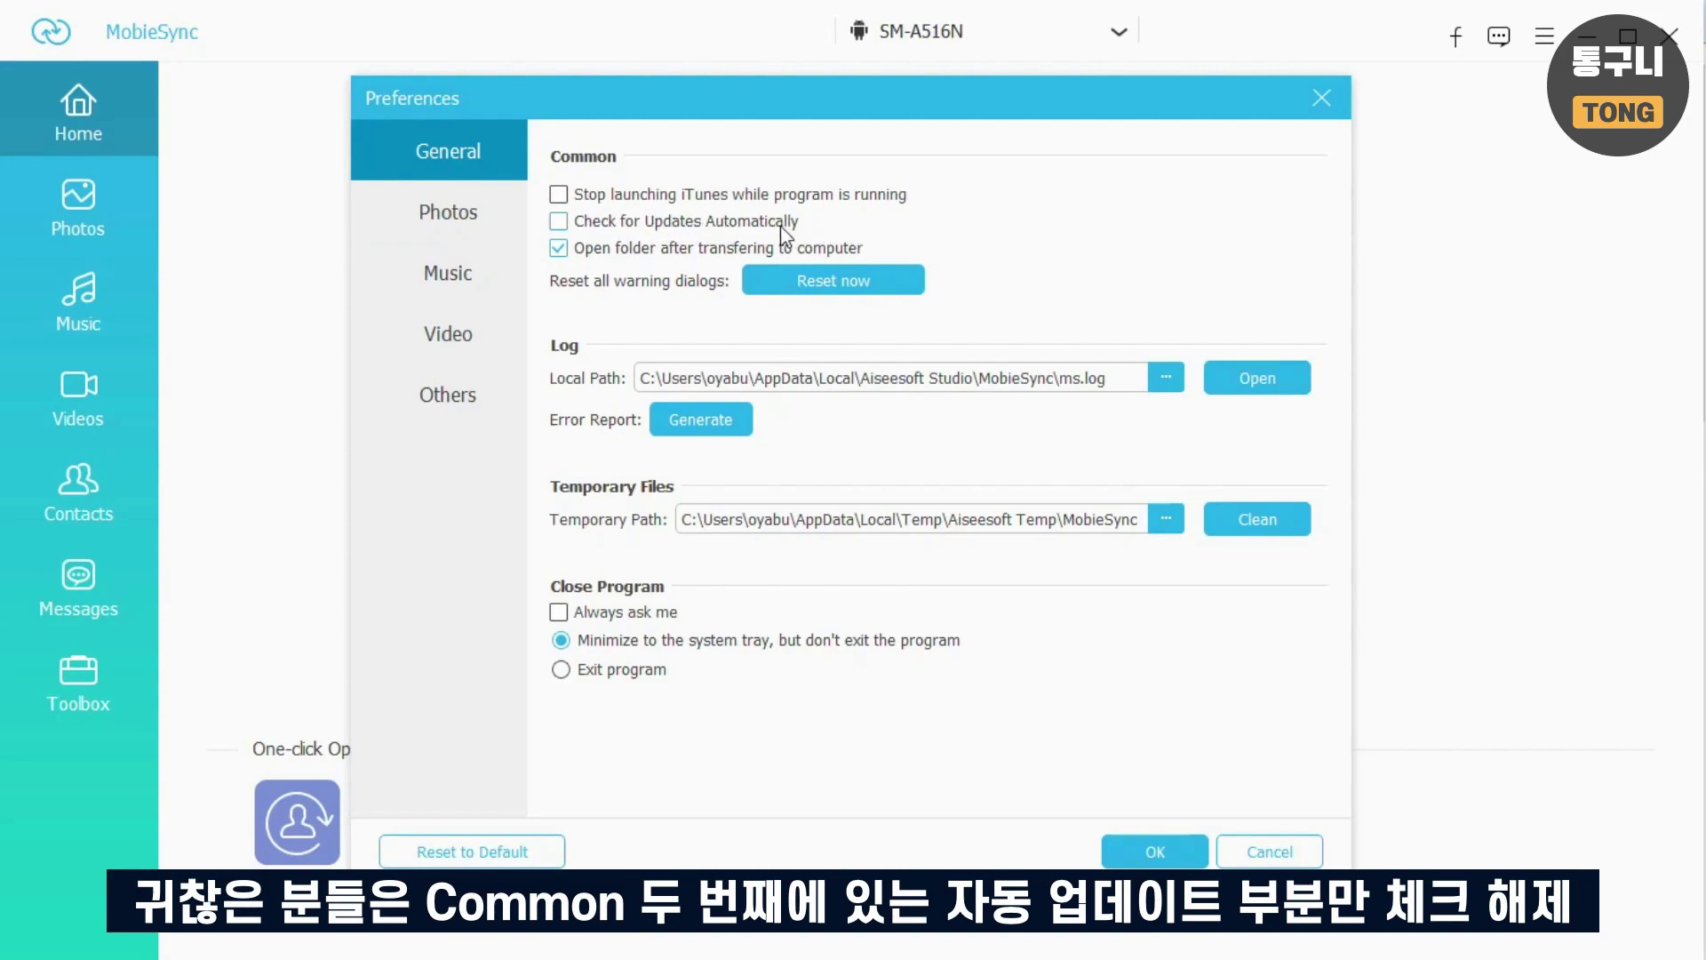
In the photo preferences, turn off "Always ask me", choose automatic HEIC conversion to JPG/JPEG, and use the modified/exported date information
left_click(458, 214)
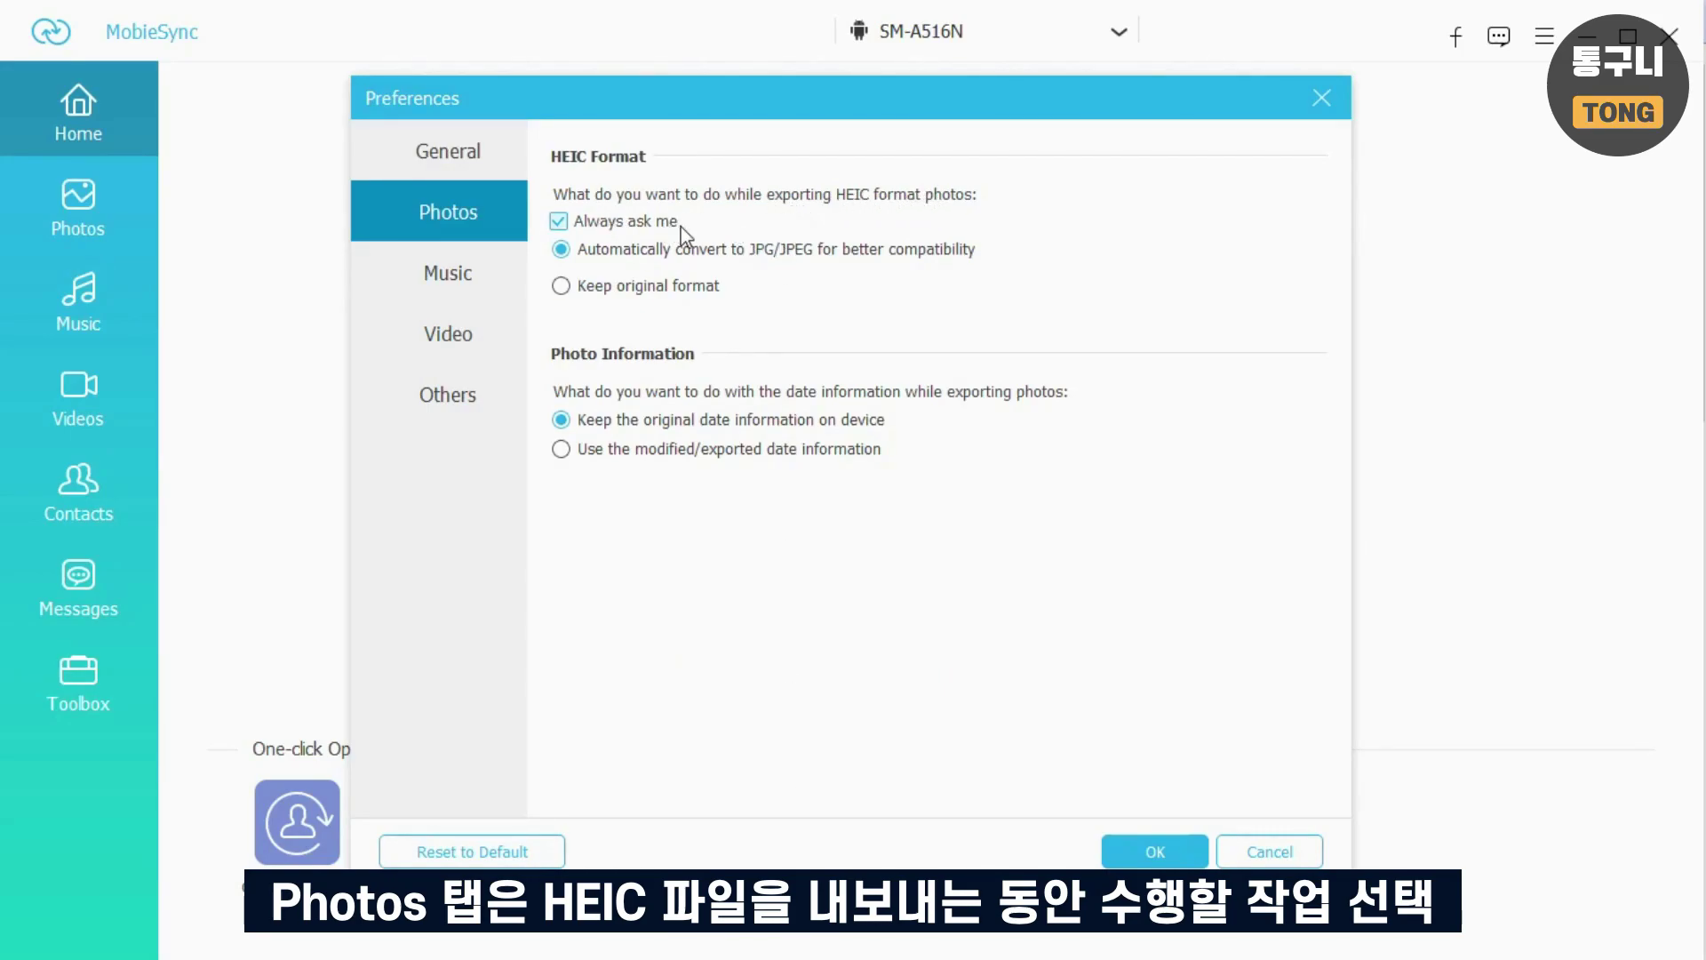
left_click(559, 221)
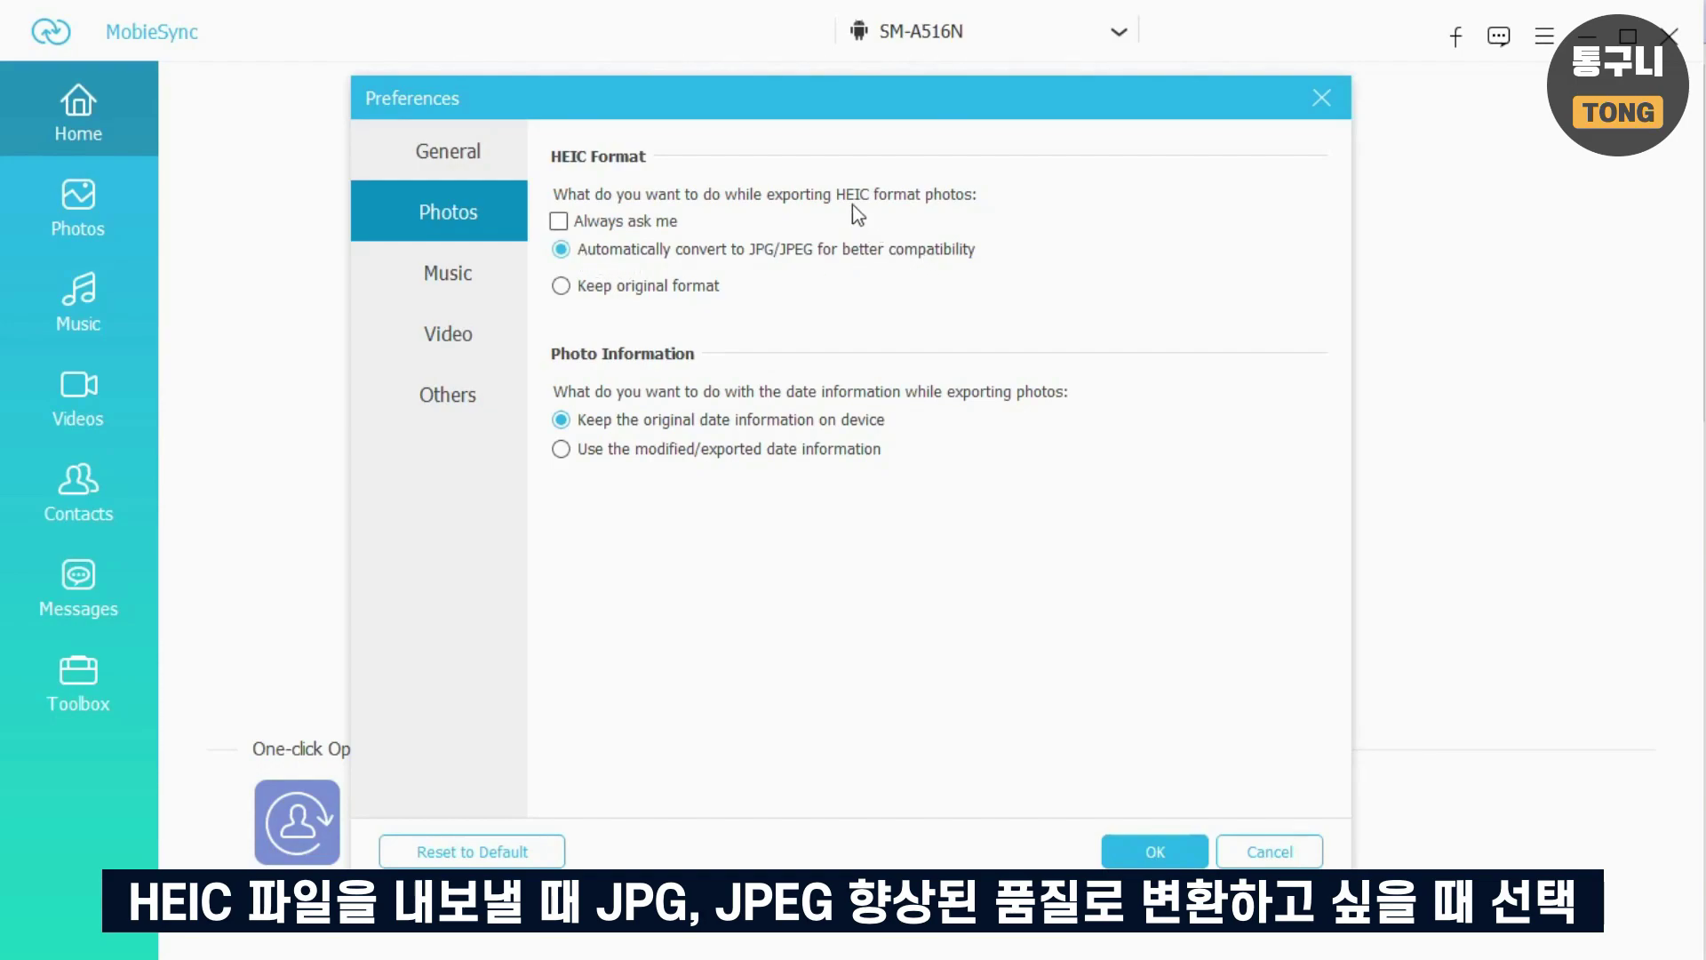
left_click(636, 297)
left_click(560, 286)
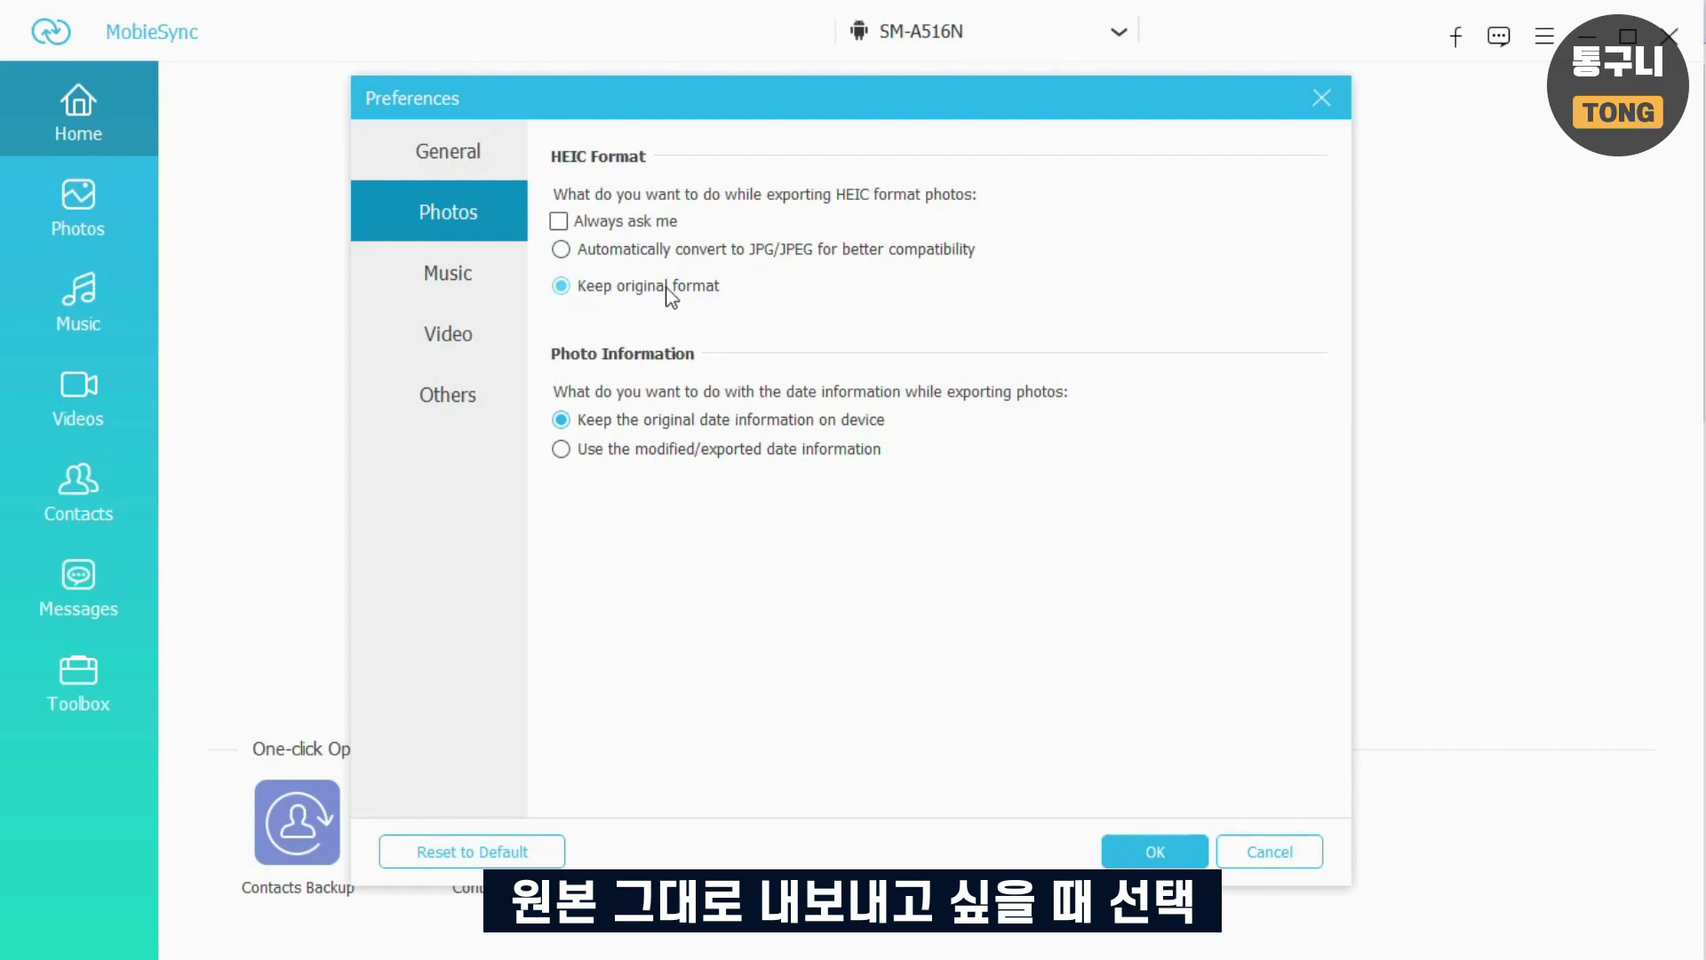
left_click(561, 250)
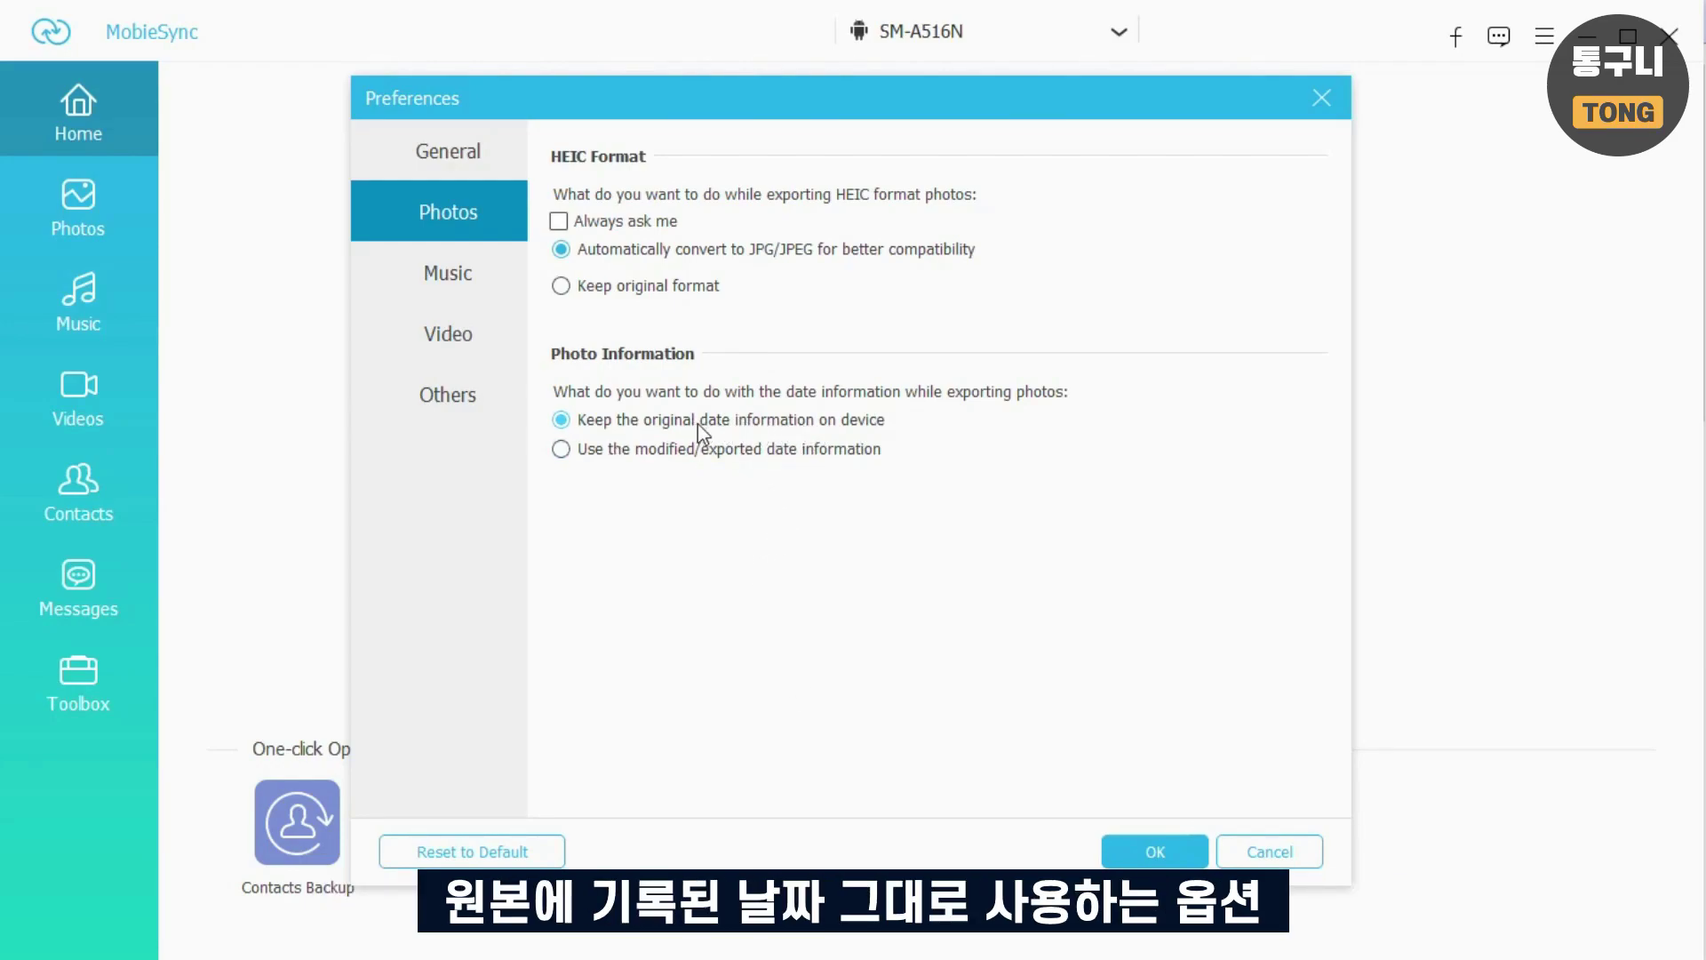
left_click(604, 449)
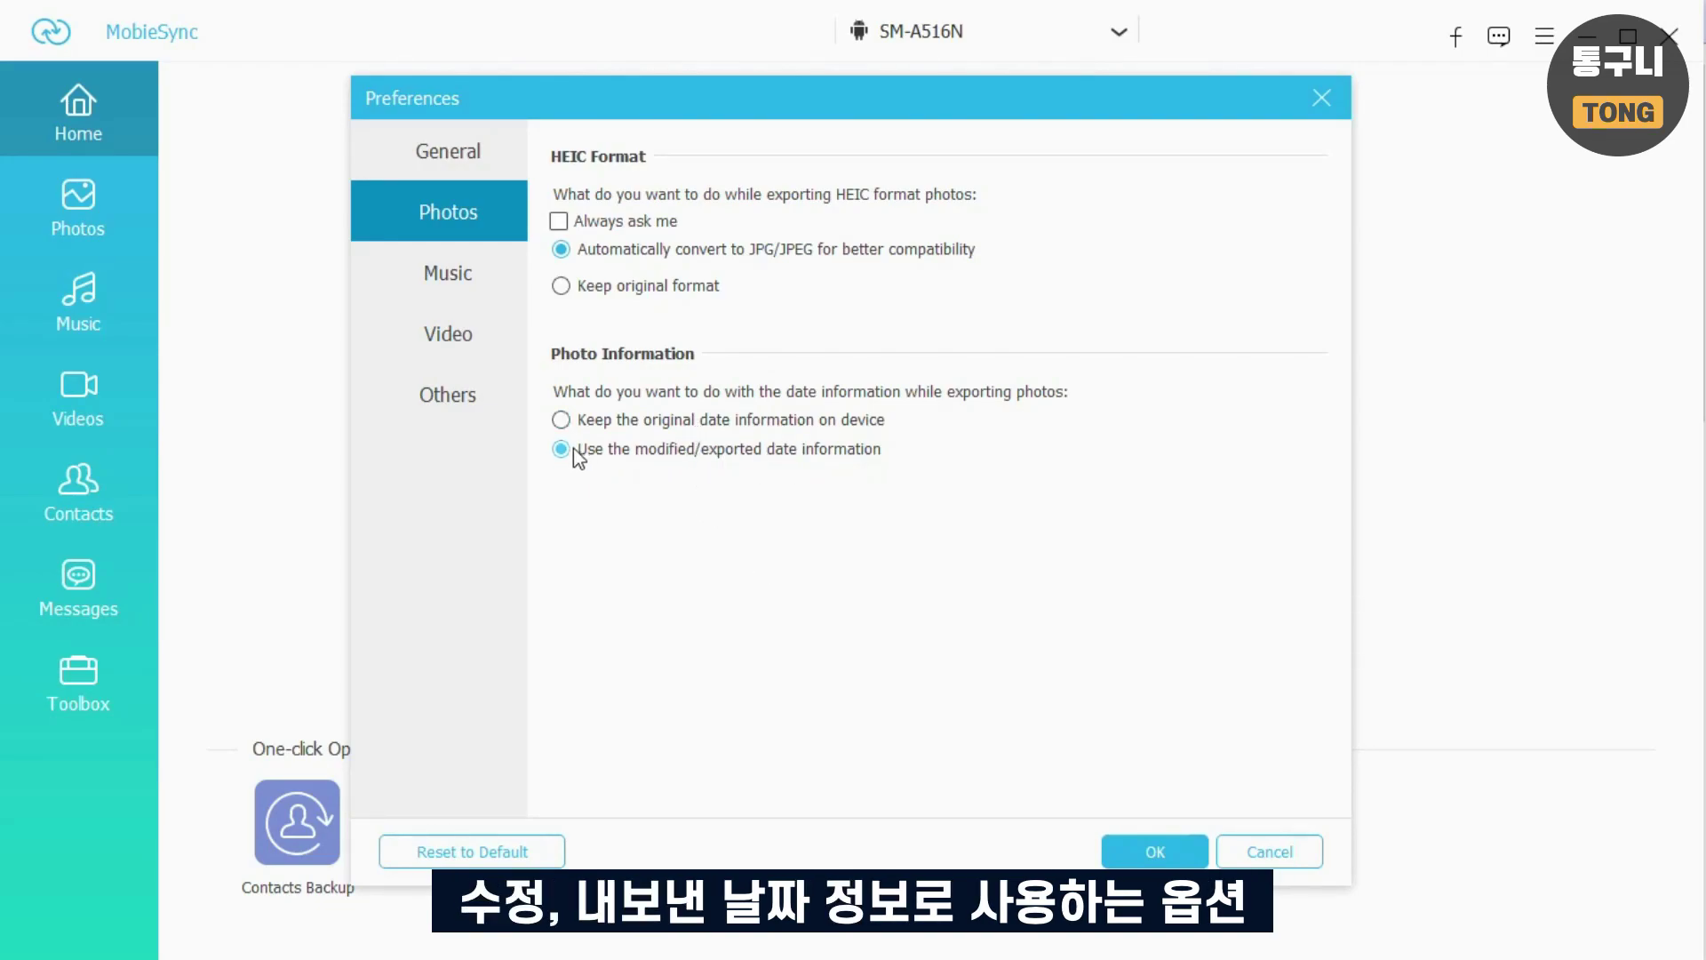
Review the Music, Video and Others categories of the preferences
left_click(466, 270)
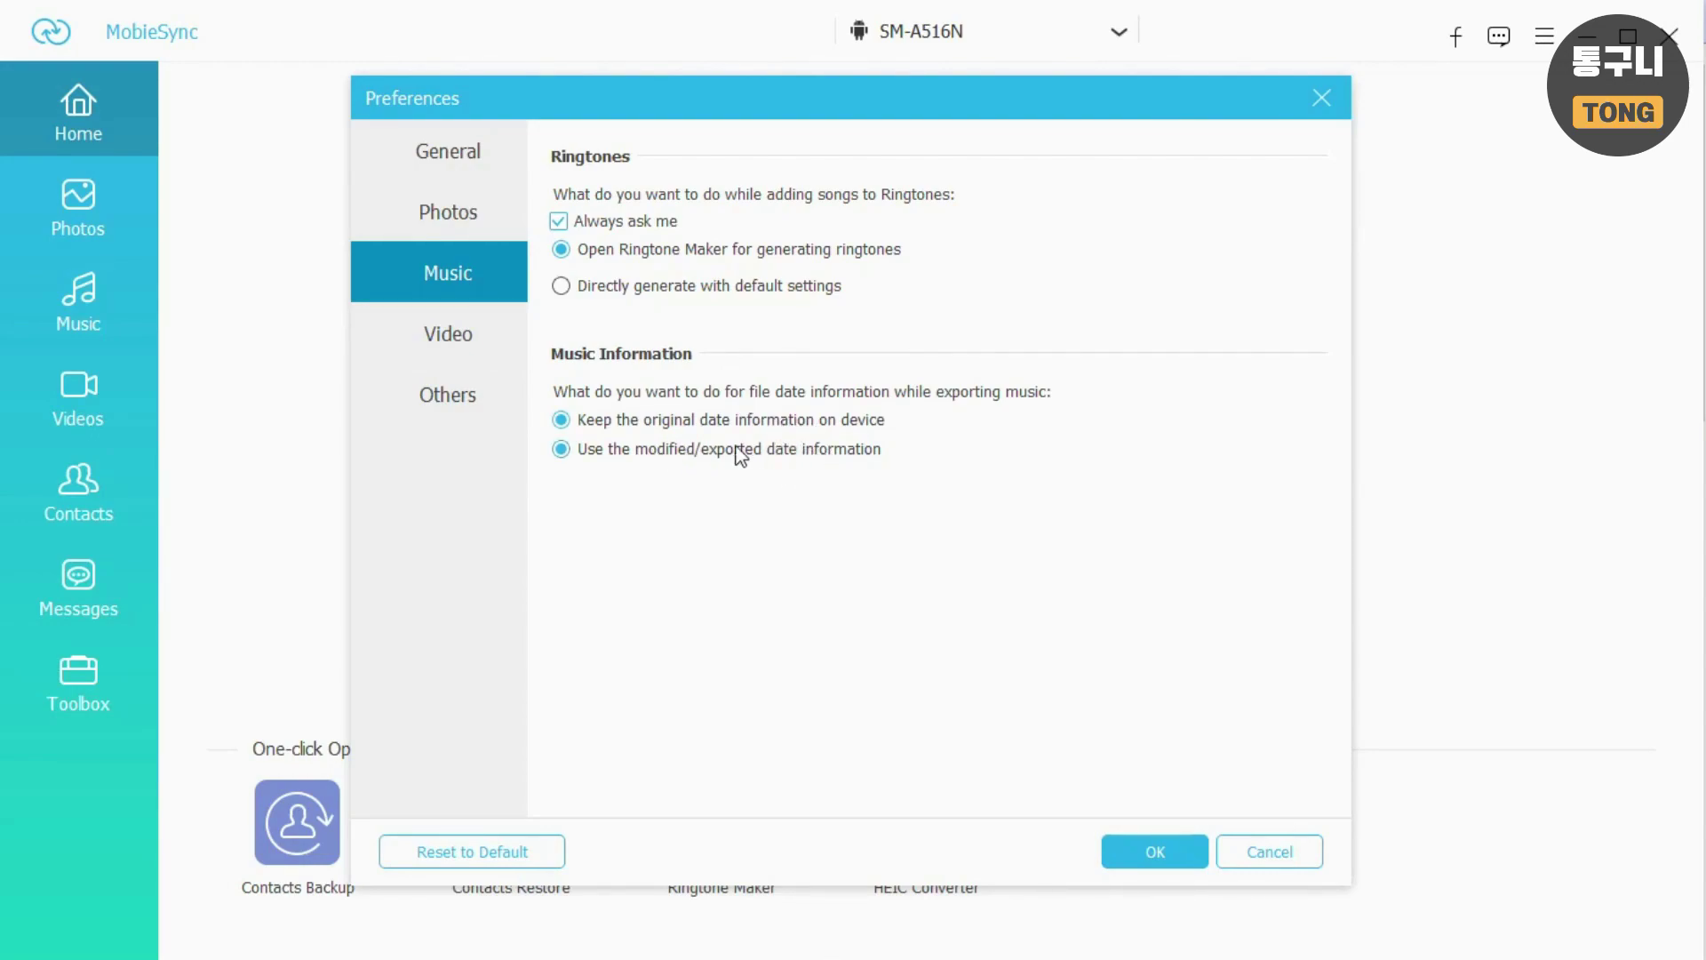
left_click(469, 338)
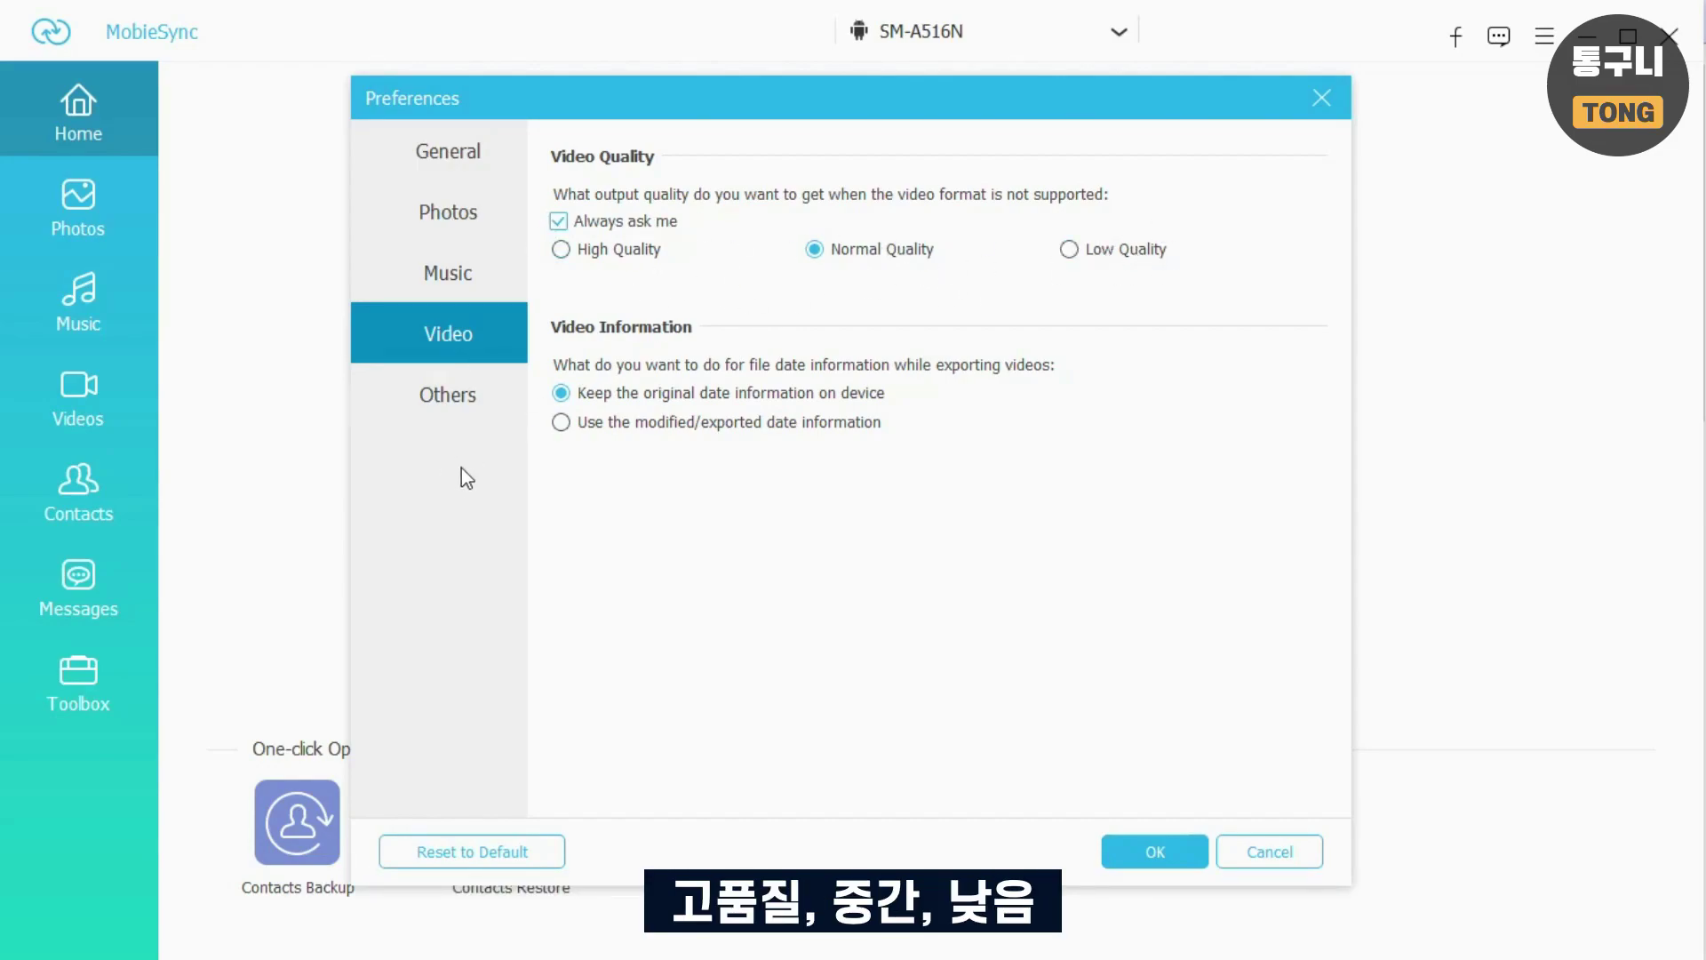
left_click(453, 400)
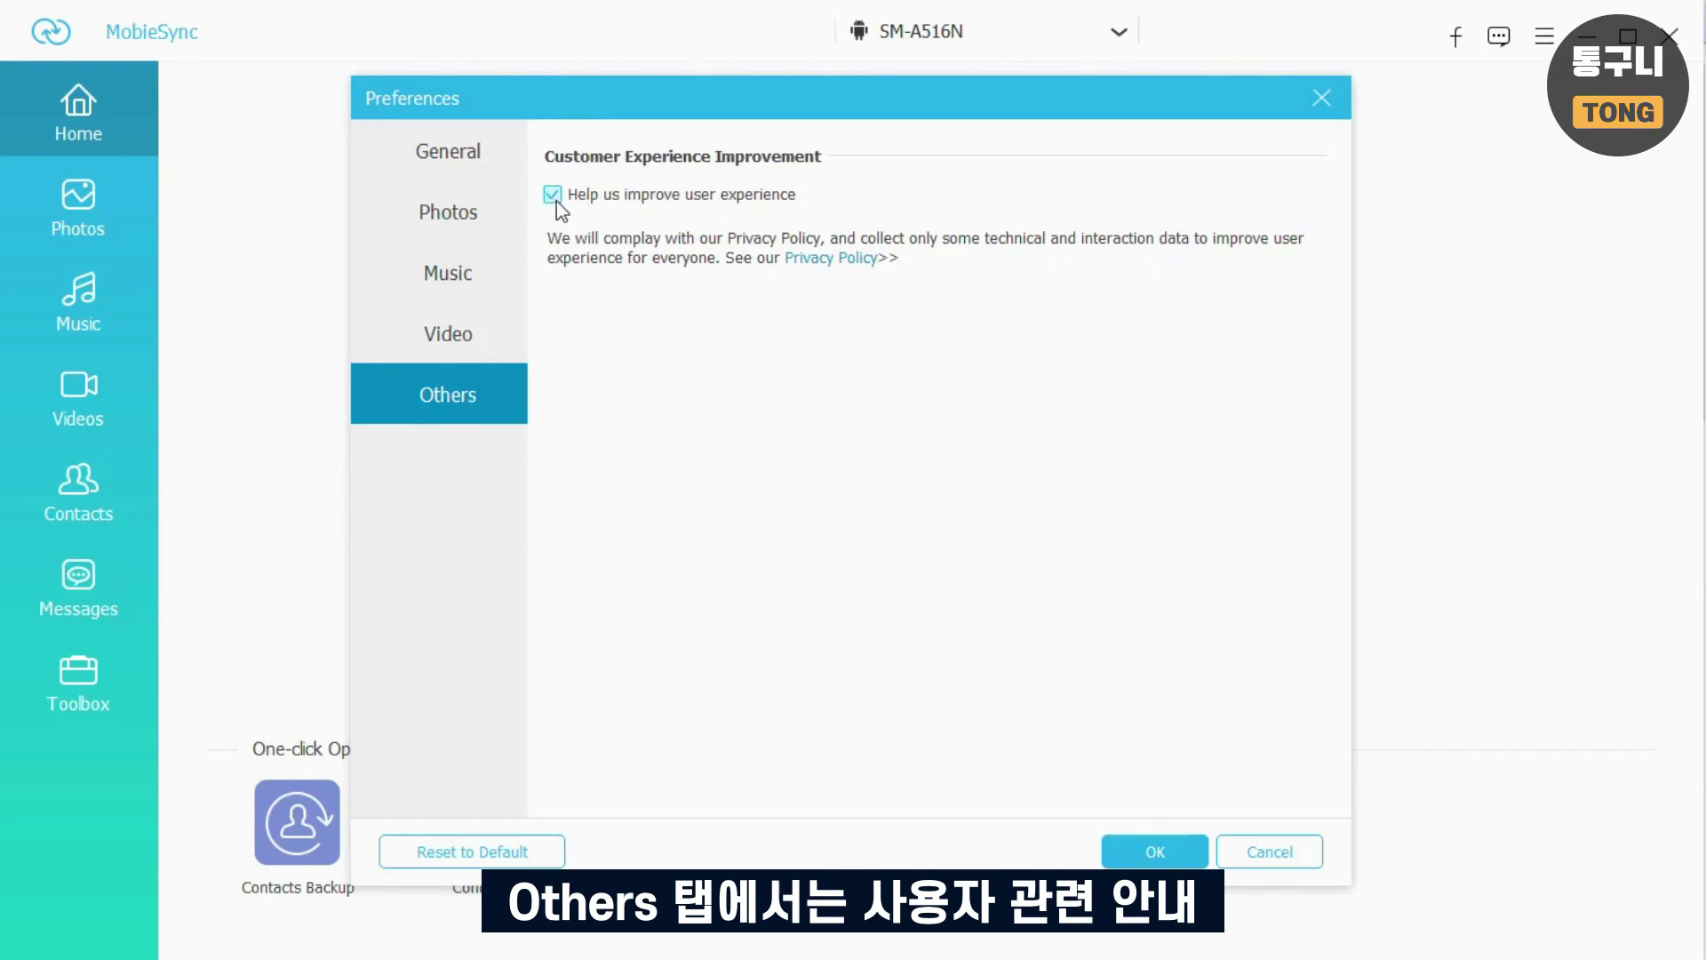
Open the Privacy Policy from the Others preferences and read through its sections on cookies and third-party analytics tools
left_click(805, 263)
scroll(839, 552, "down", 10)
scroll(1184, 600, "down", 15)
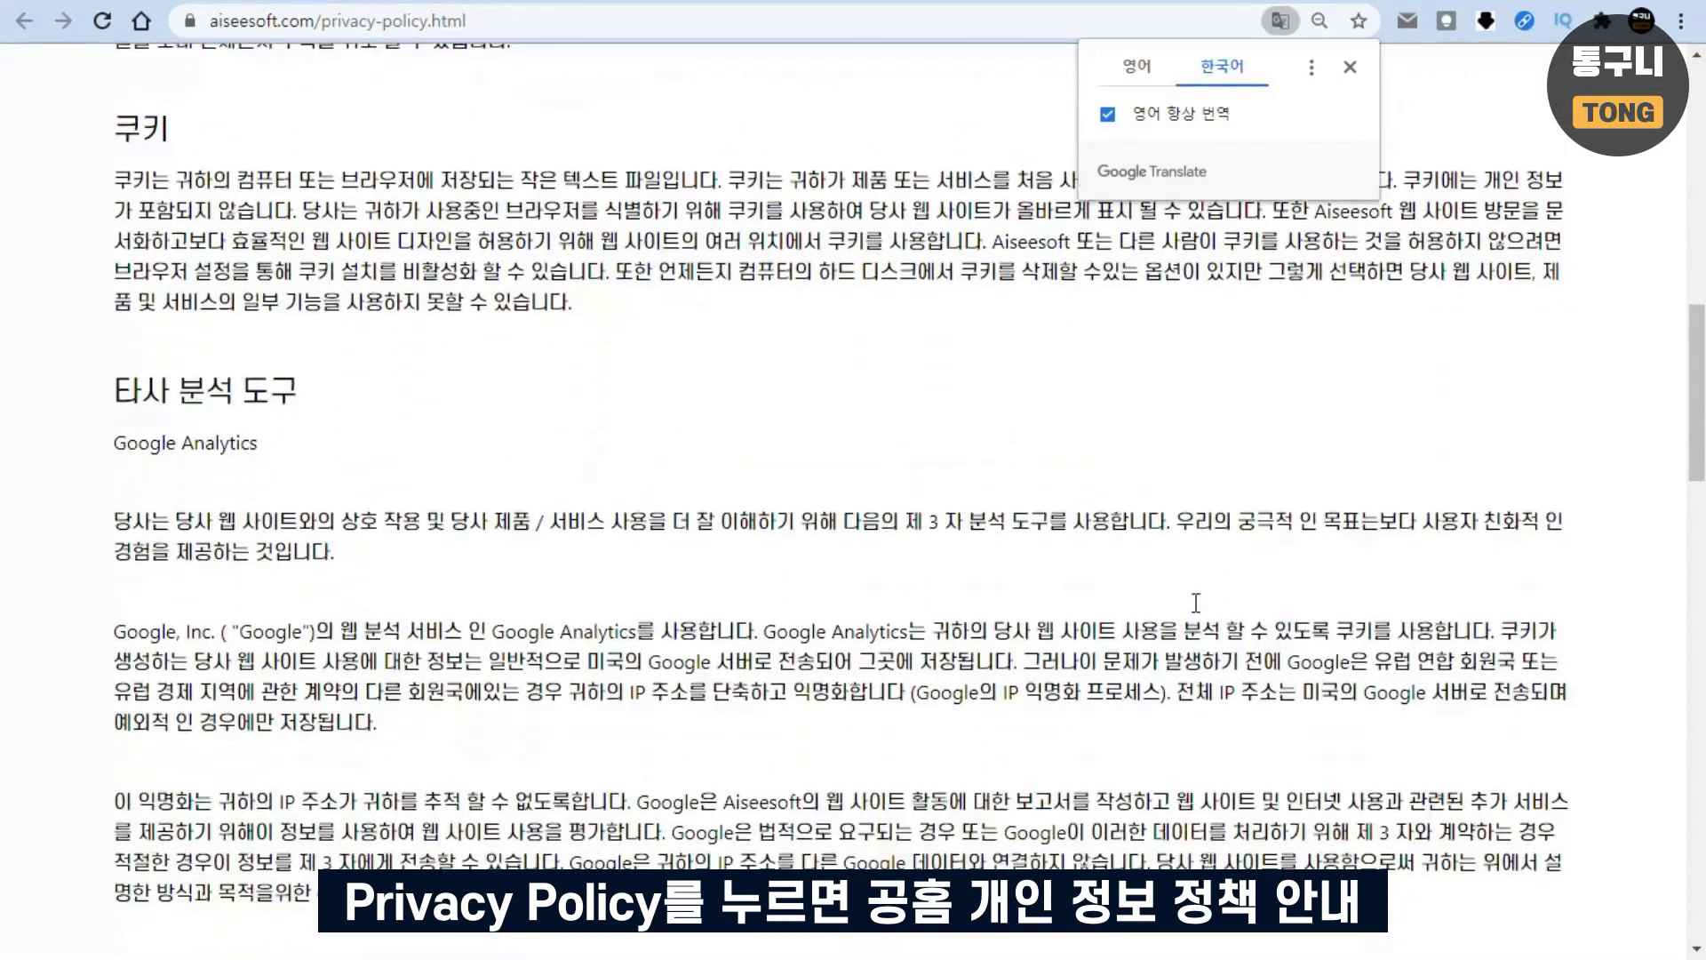
scroll(977, 569, "up", 7)
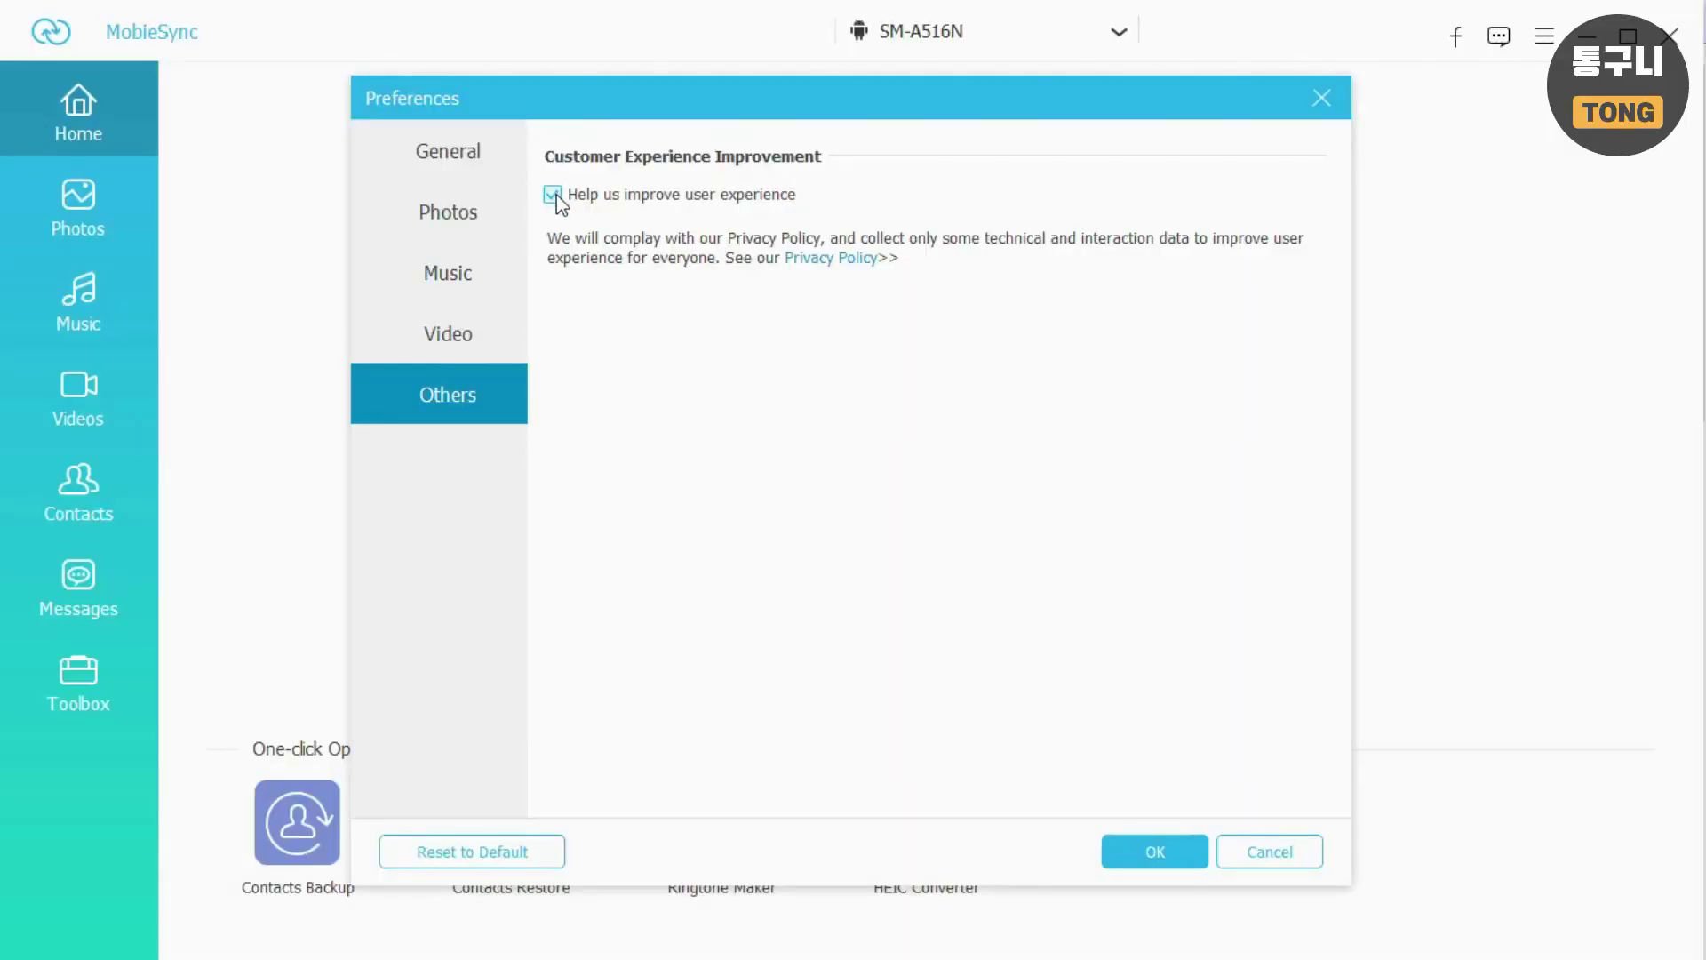
Review the General, Photos, Music, Video and Others preference categories once more and close the Preferences dialog
left_click(553, 195)
left_click(431, 209)
left_click(427, 144)
left_click(424, 191)
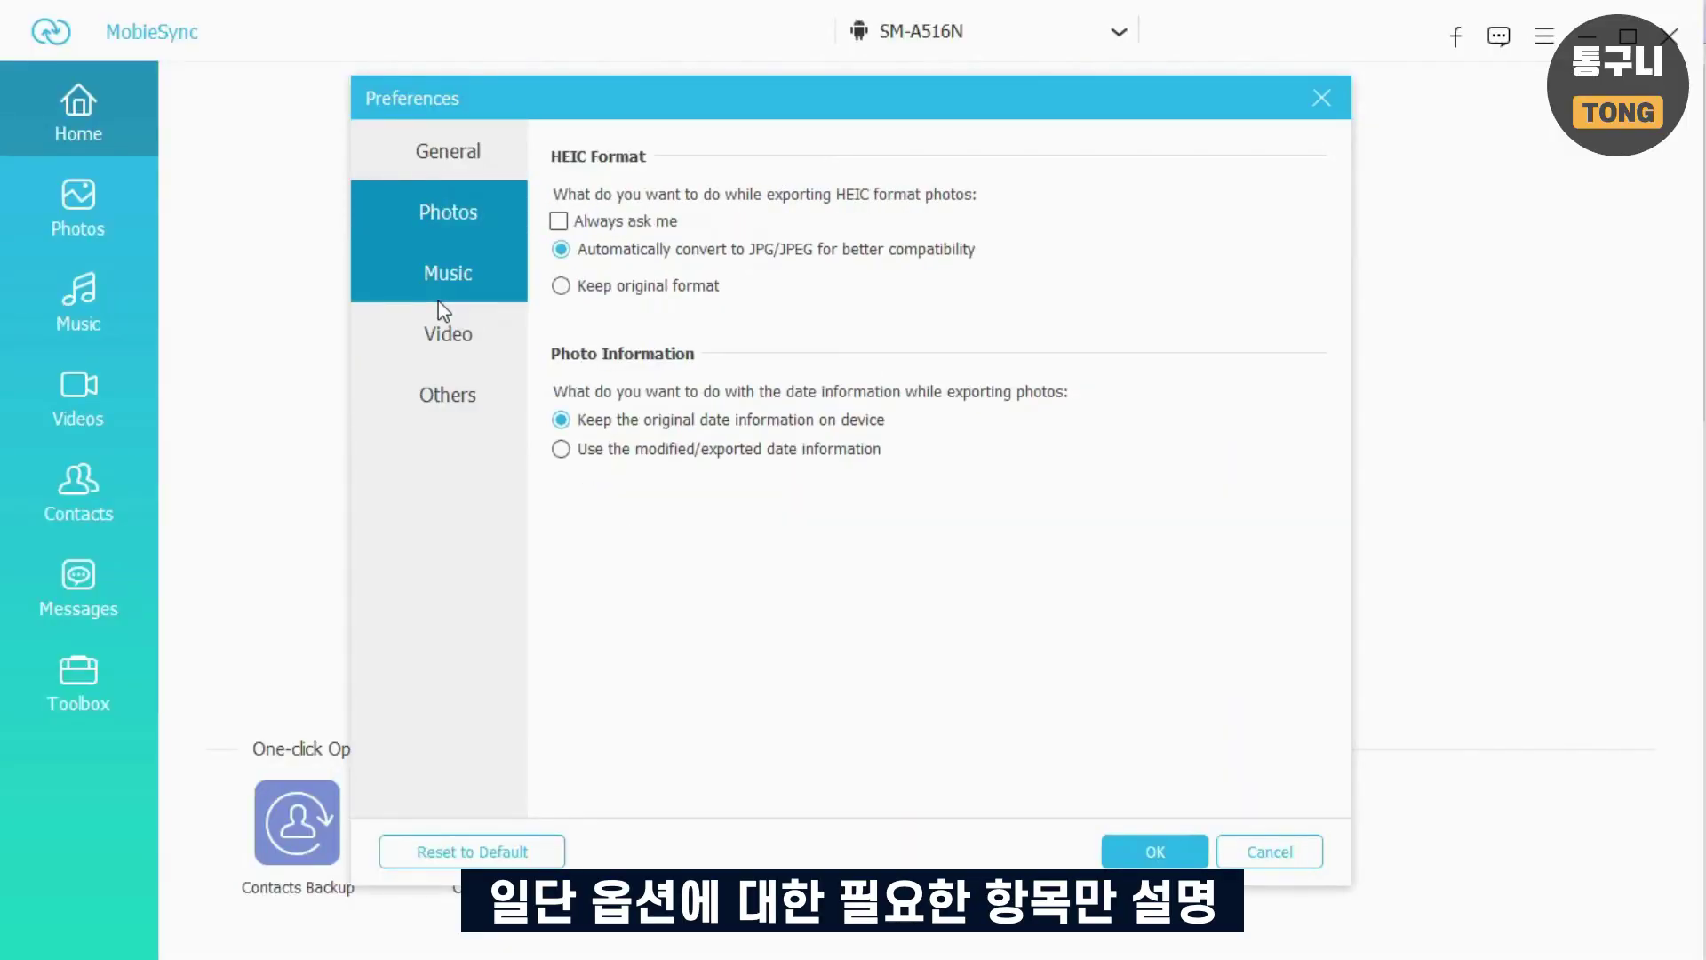
left_click(439, 300)
left_click(445, 336)
left_click(444, 395)
left_click(448, 271)
left_click(436, 151)
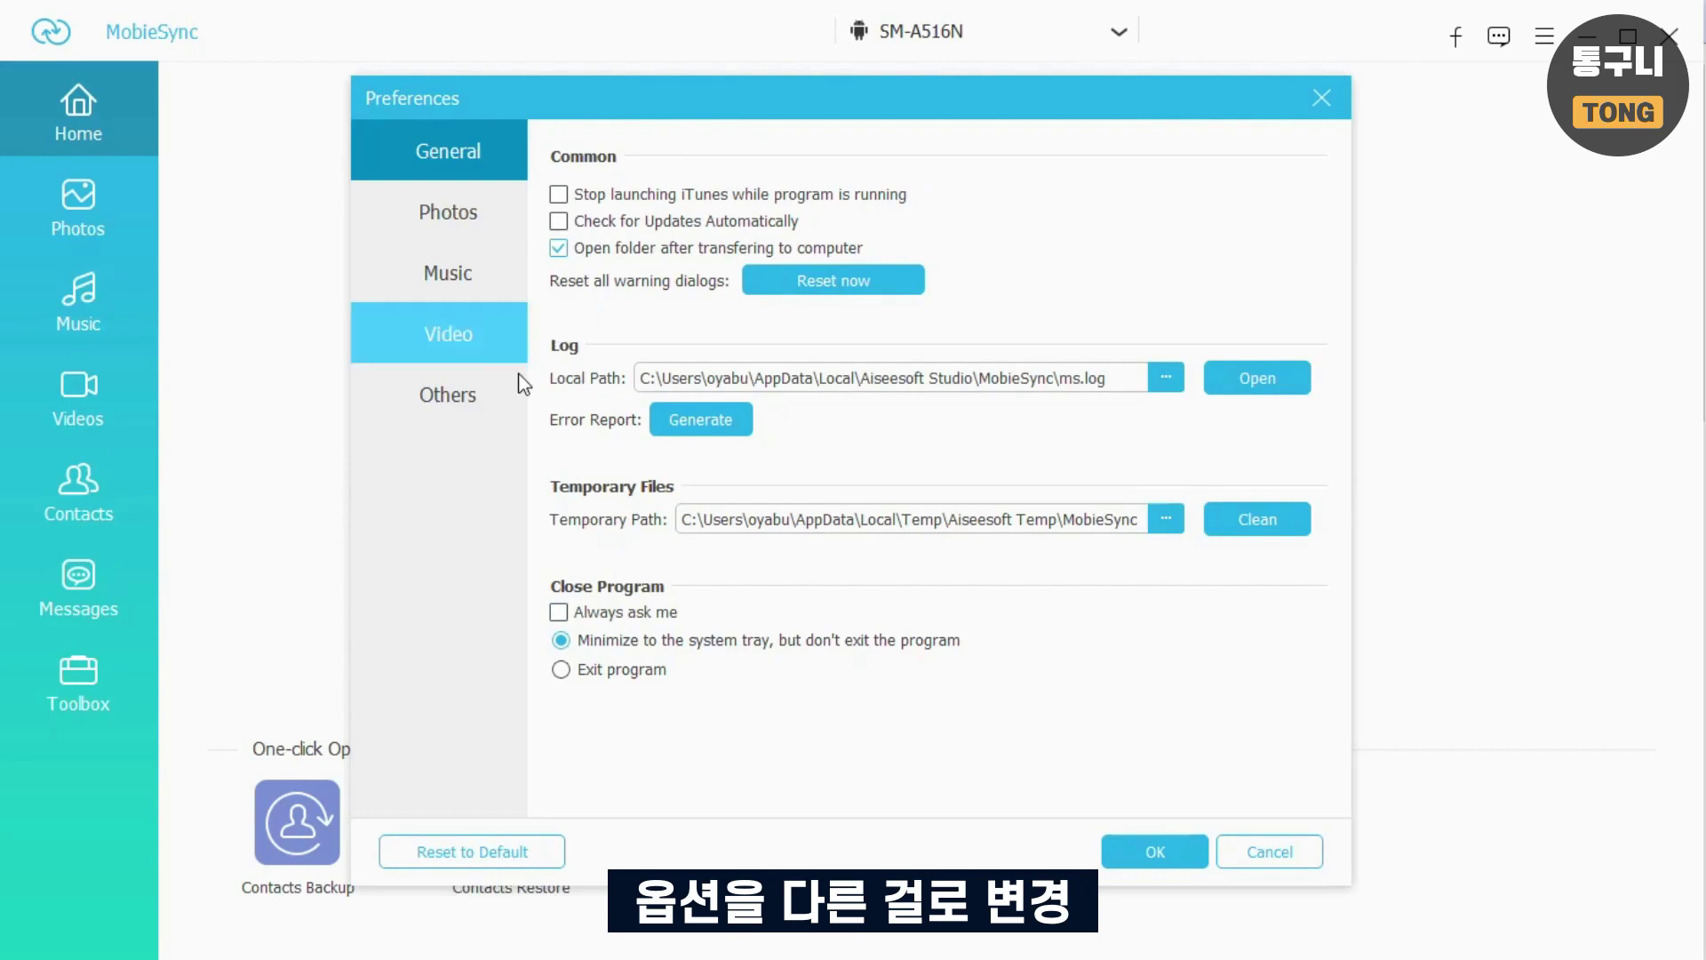
key("Escape")
Select all photos on the phone, export them to the computer and dismiss the export summary
left_click(105, 212)
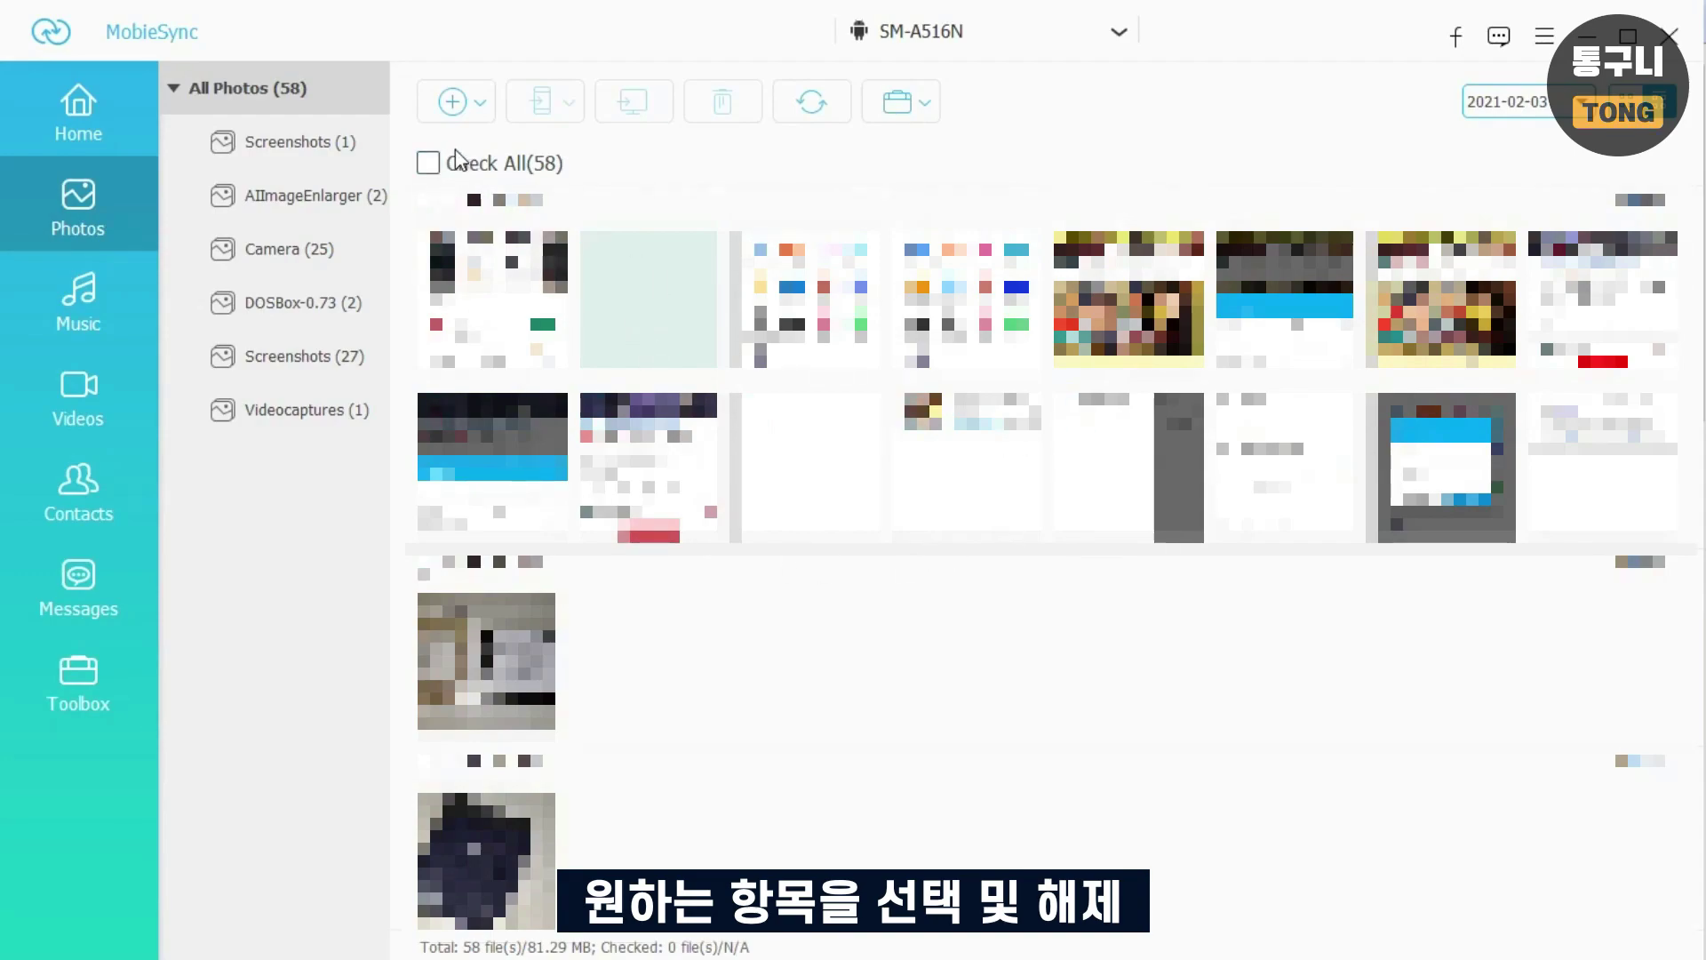
left_click(430, 164)
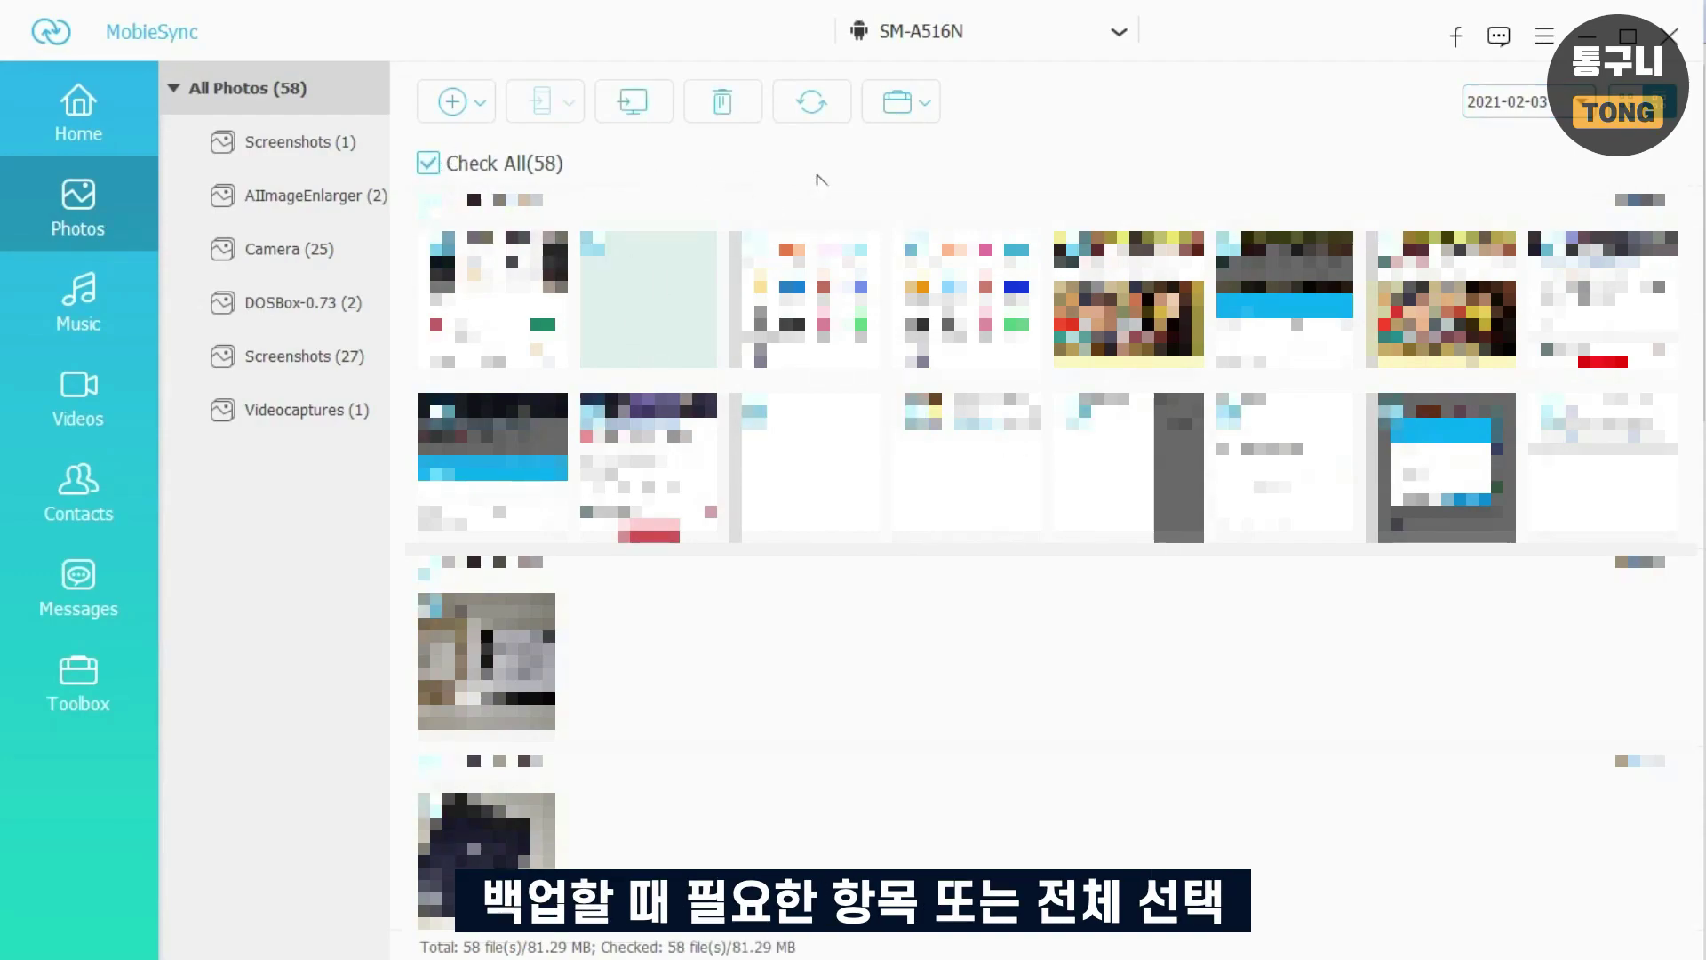
left_click(641, 98)
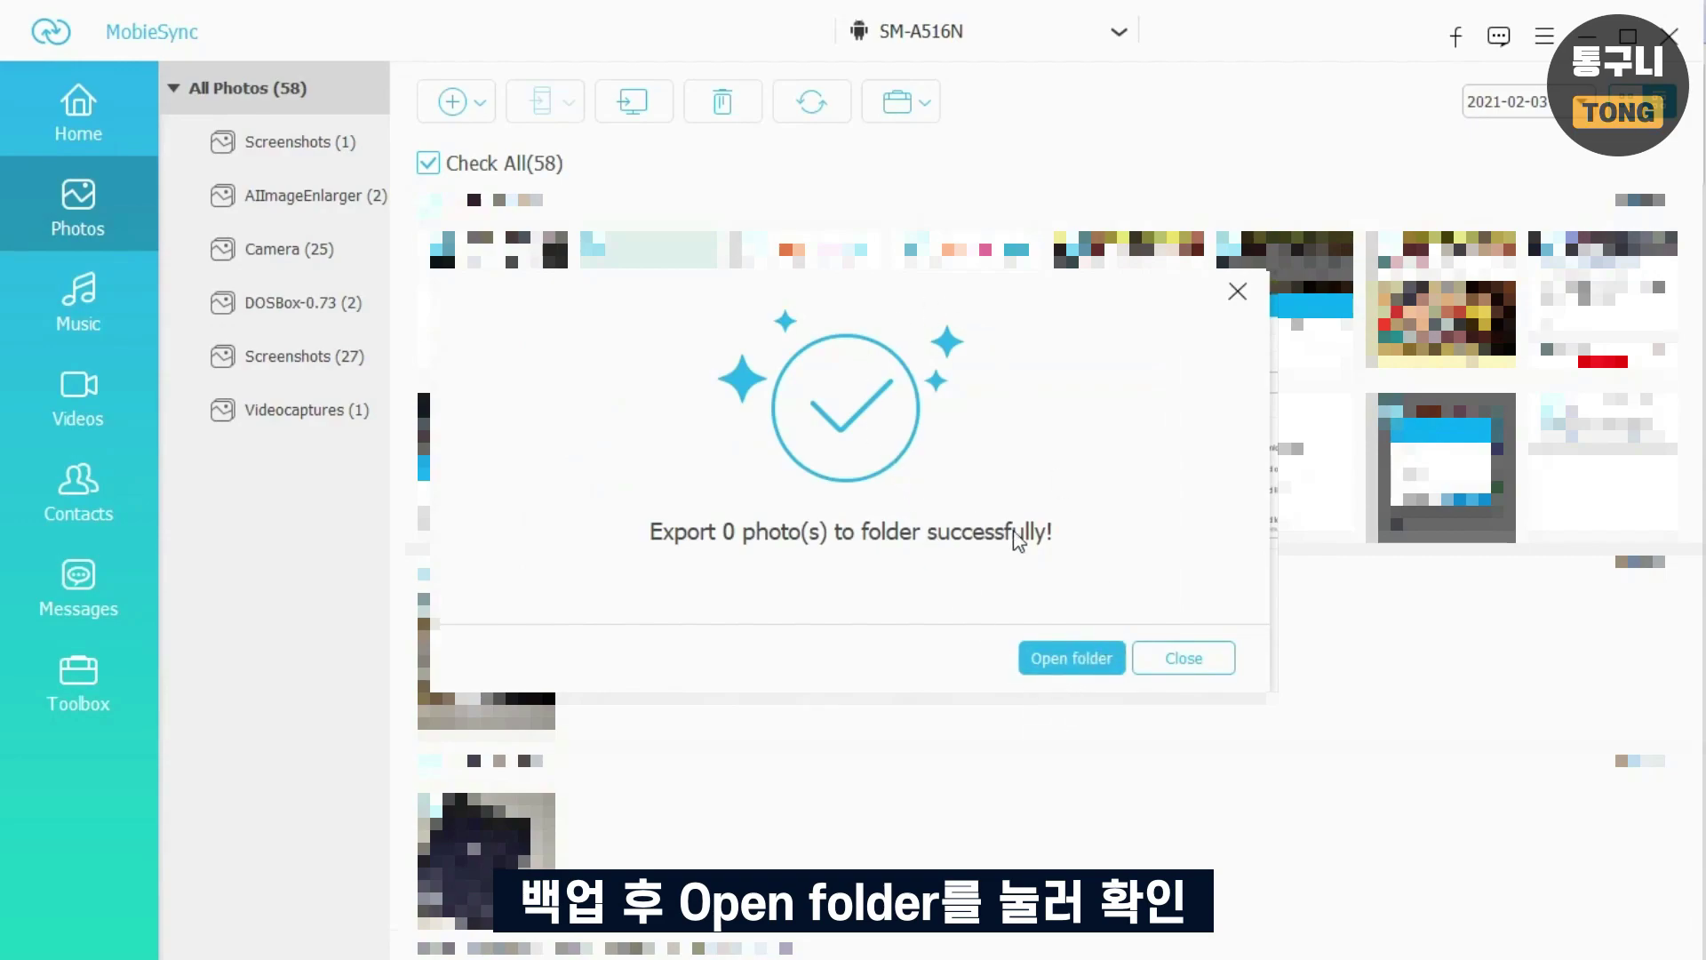
left_click(1198, 665)
In the phone's music list, clear the full selection and check only the first three tracks
left_click(75, 299)
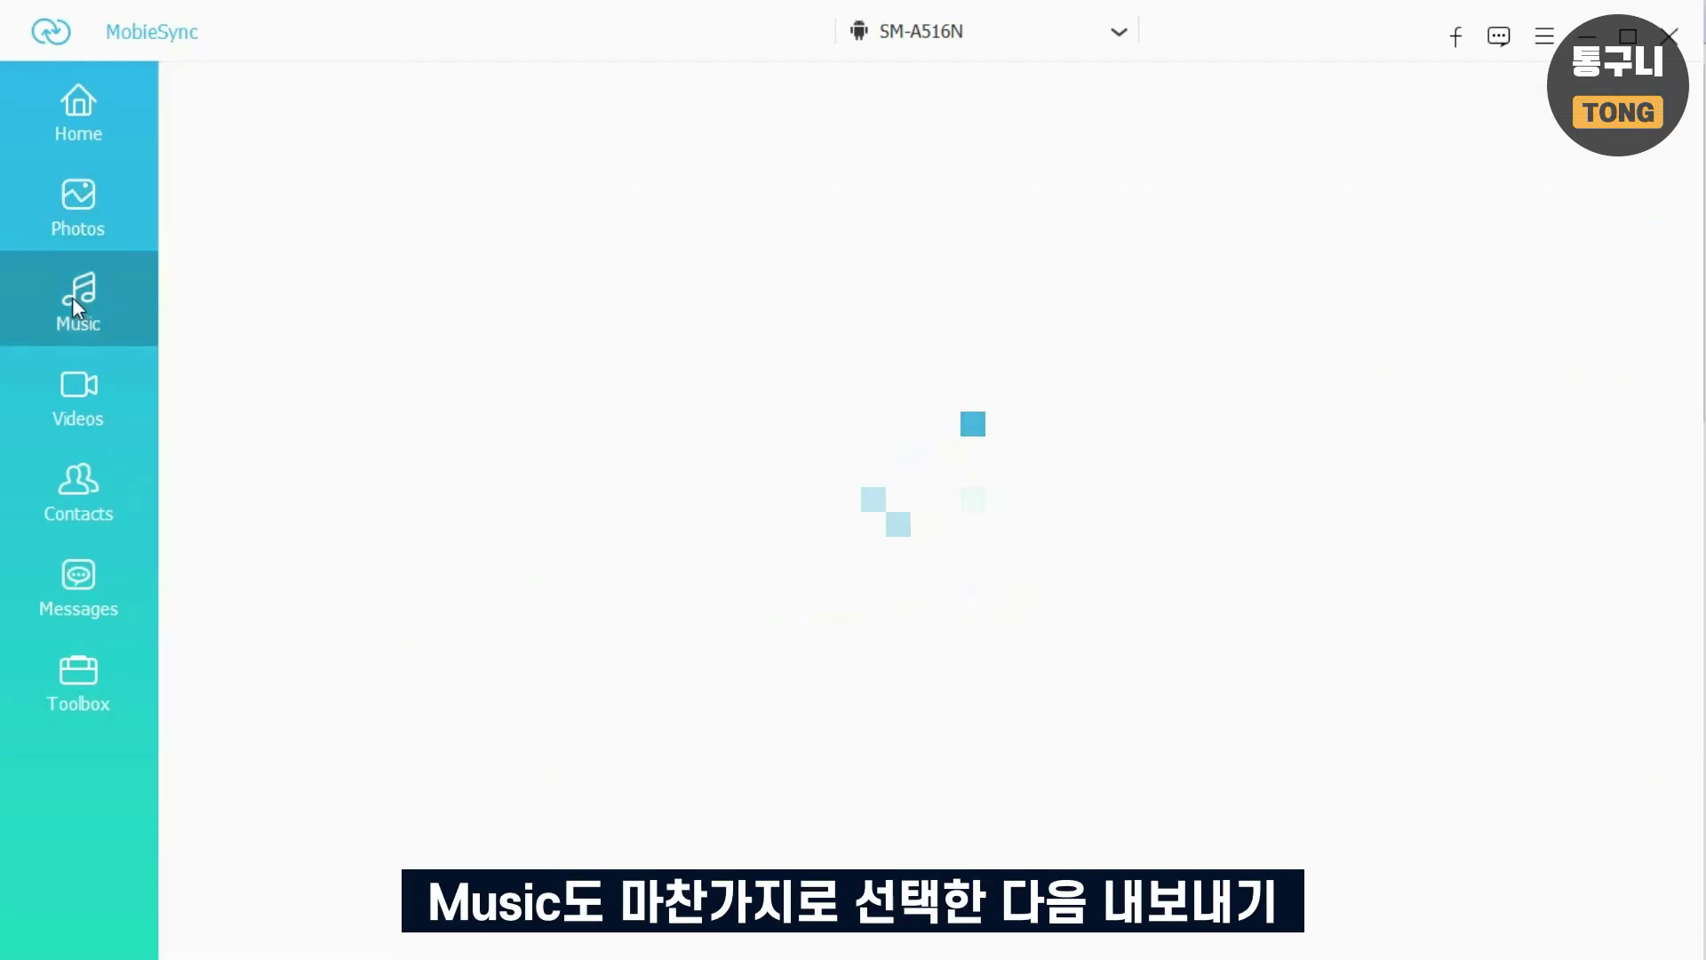
left_click(413, 165)
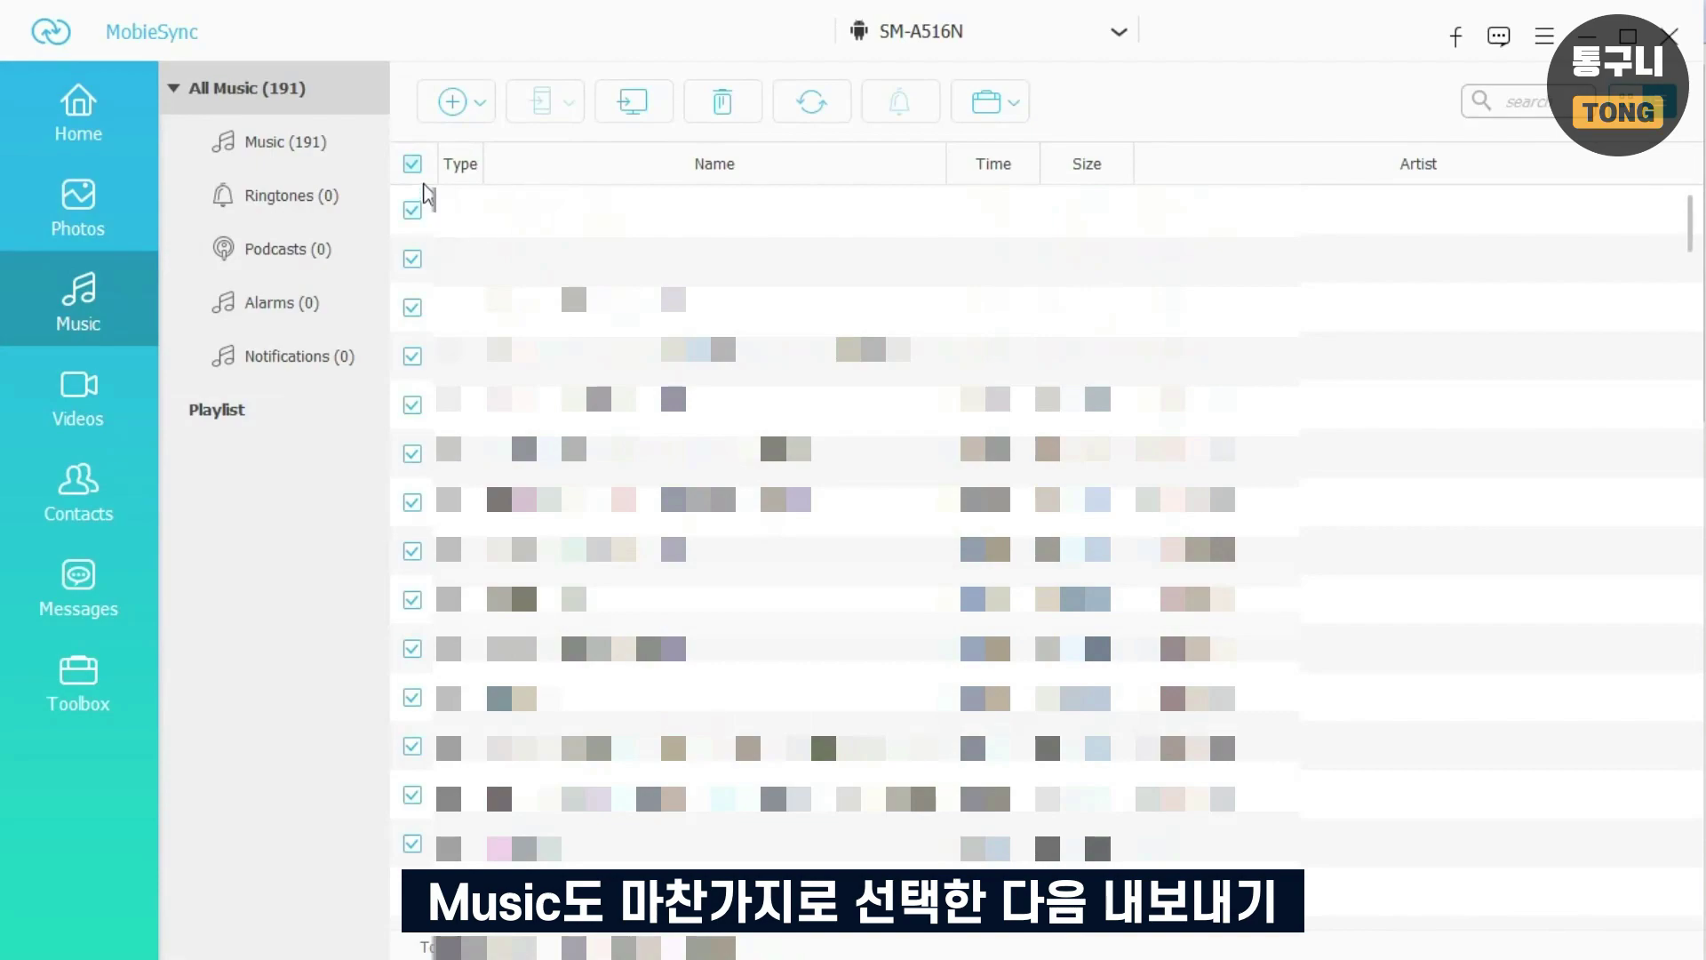
left_click(413, 166)
left_click_drag(424, 213, 417, 307)
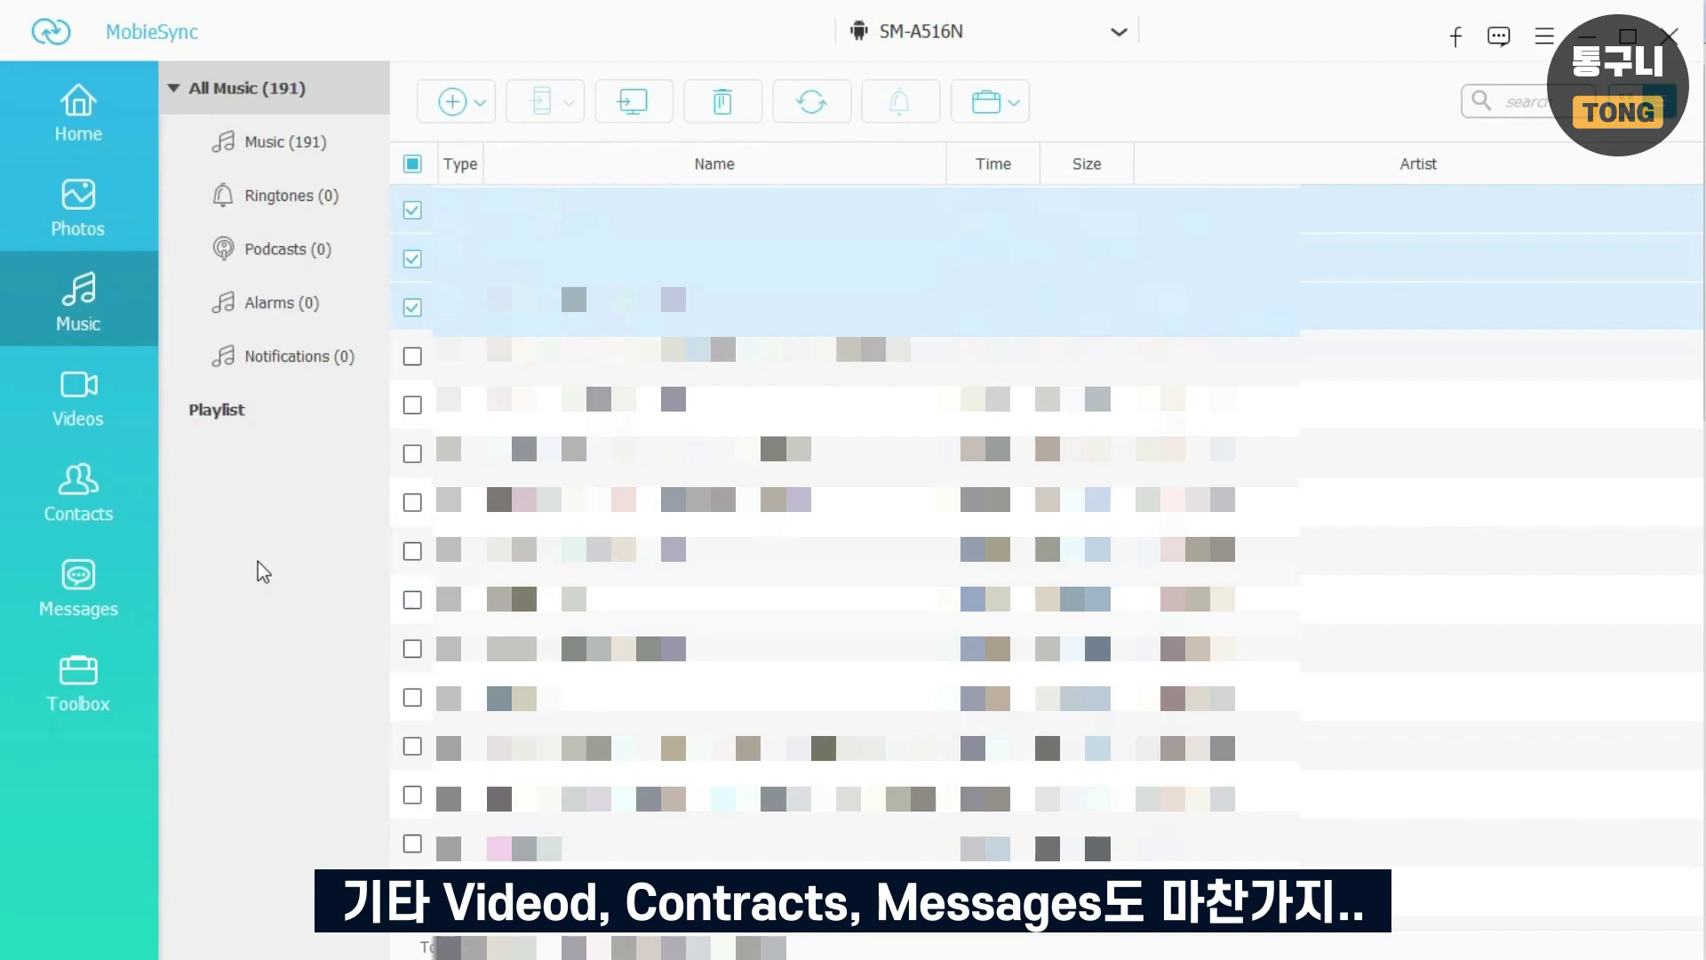
Look up the backup and restore options for contacts, both in the contact list and in the Toolbox
left_click(96, 496)
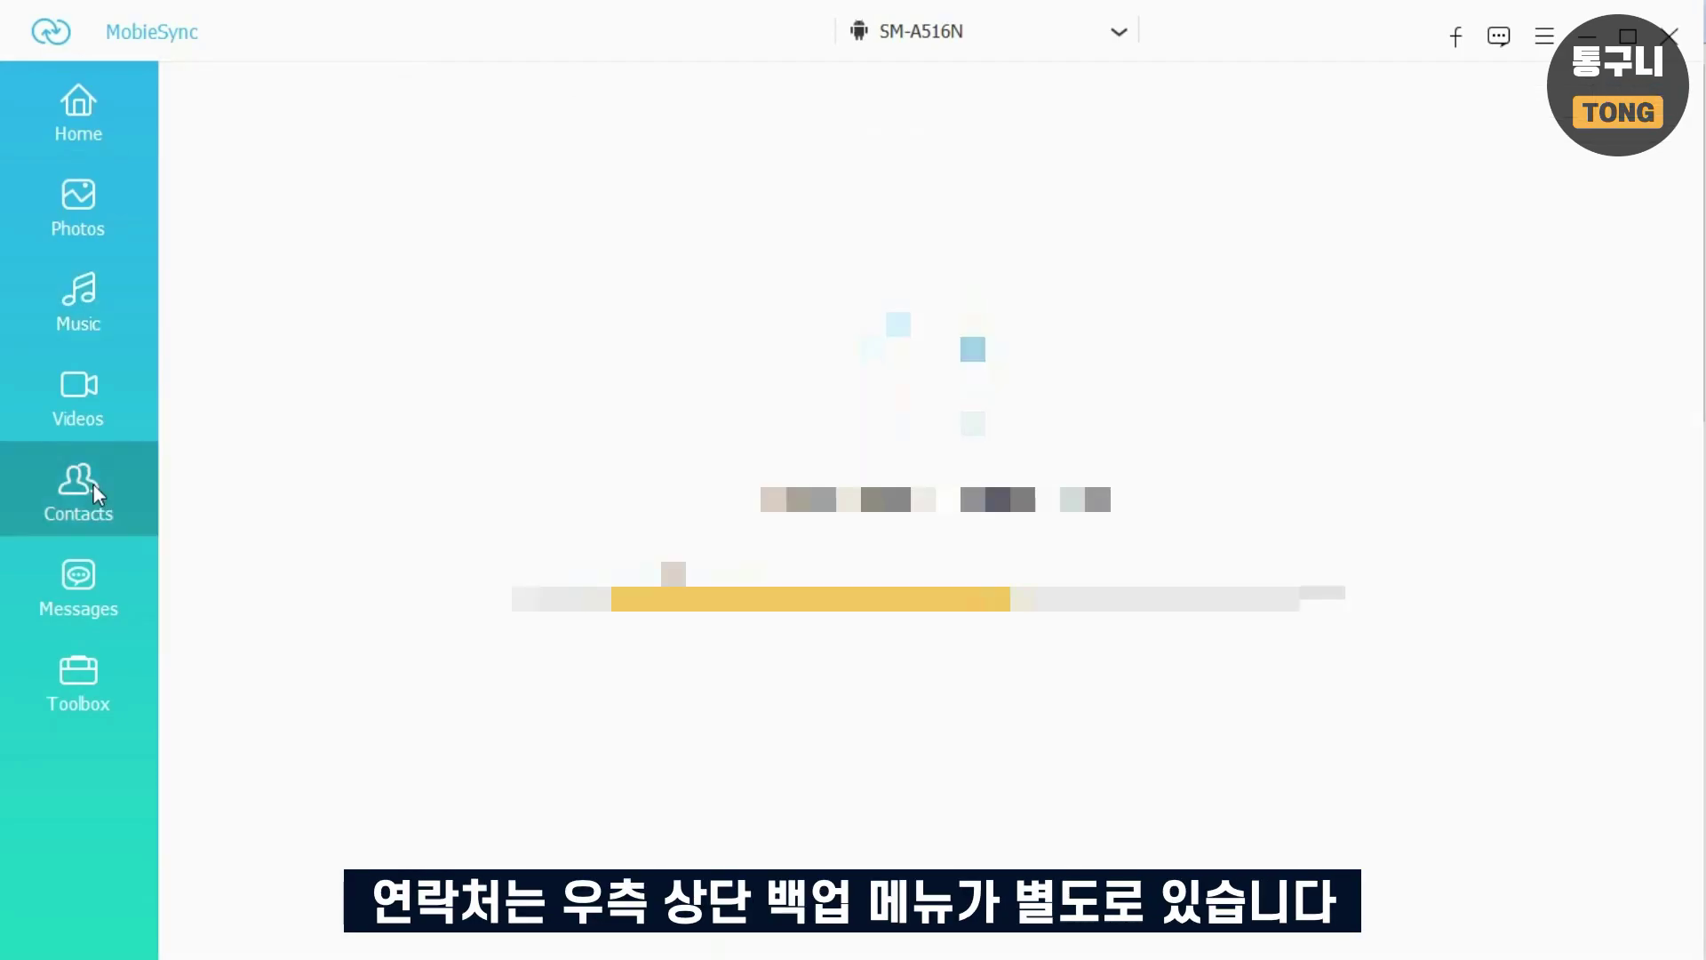
left_click(1104, 106)
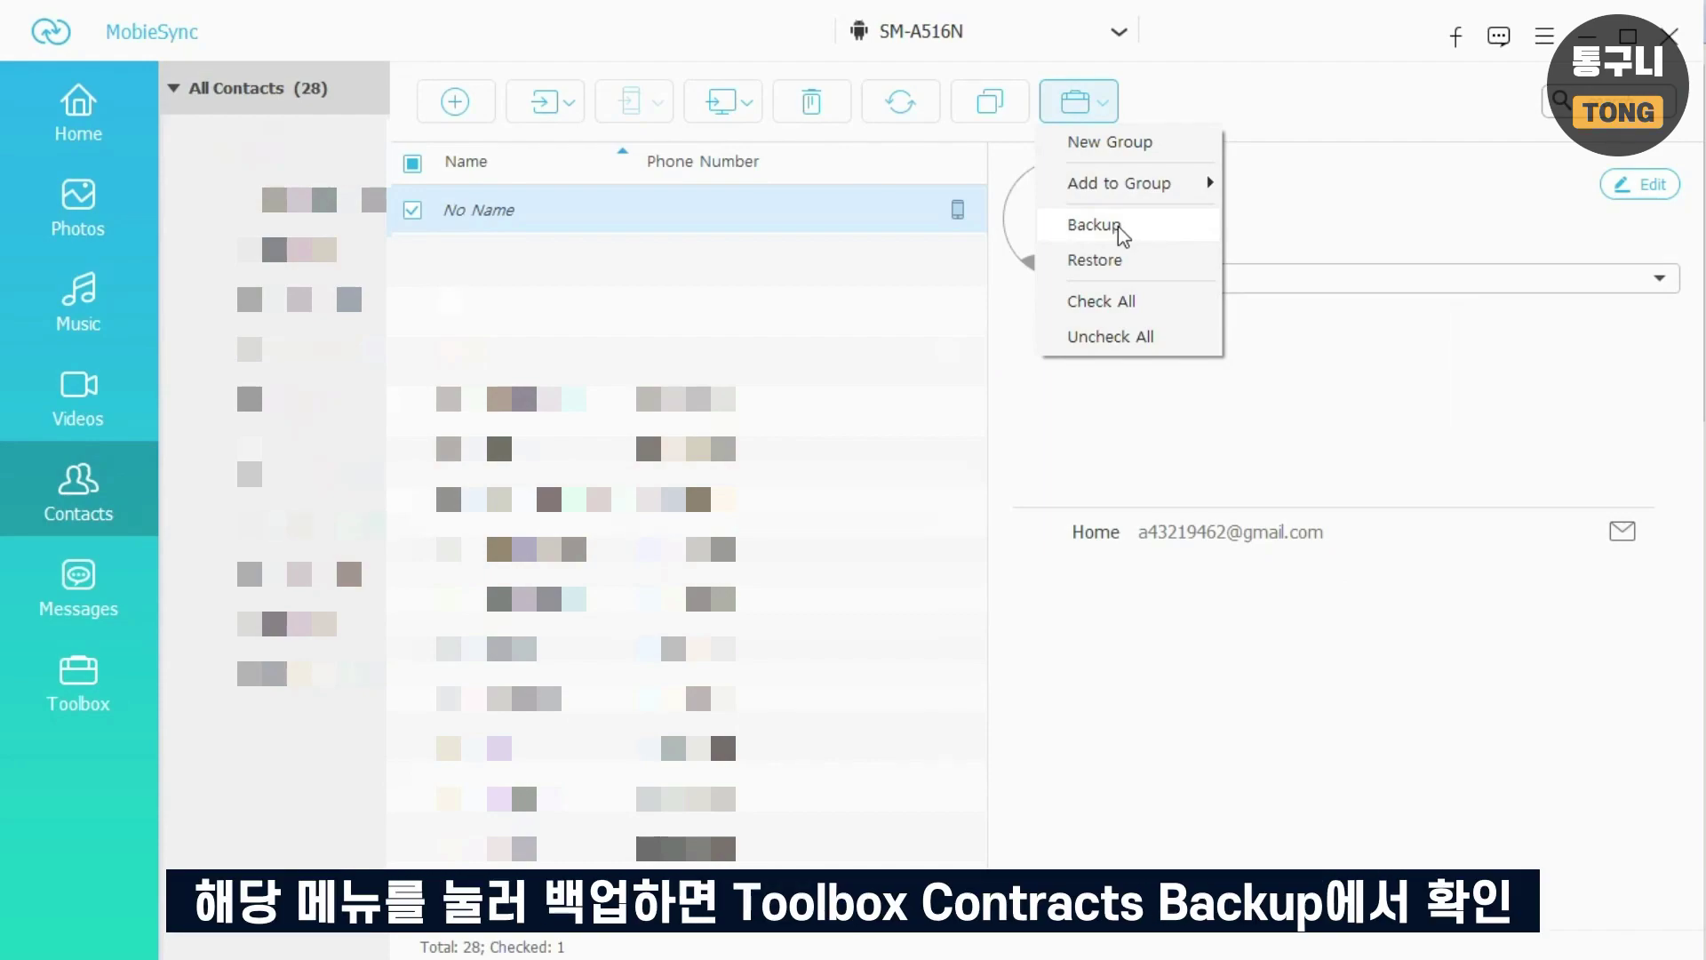
left_click(82, 696)
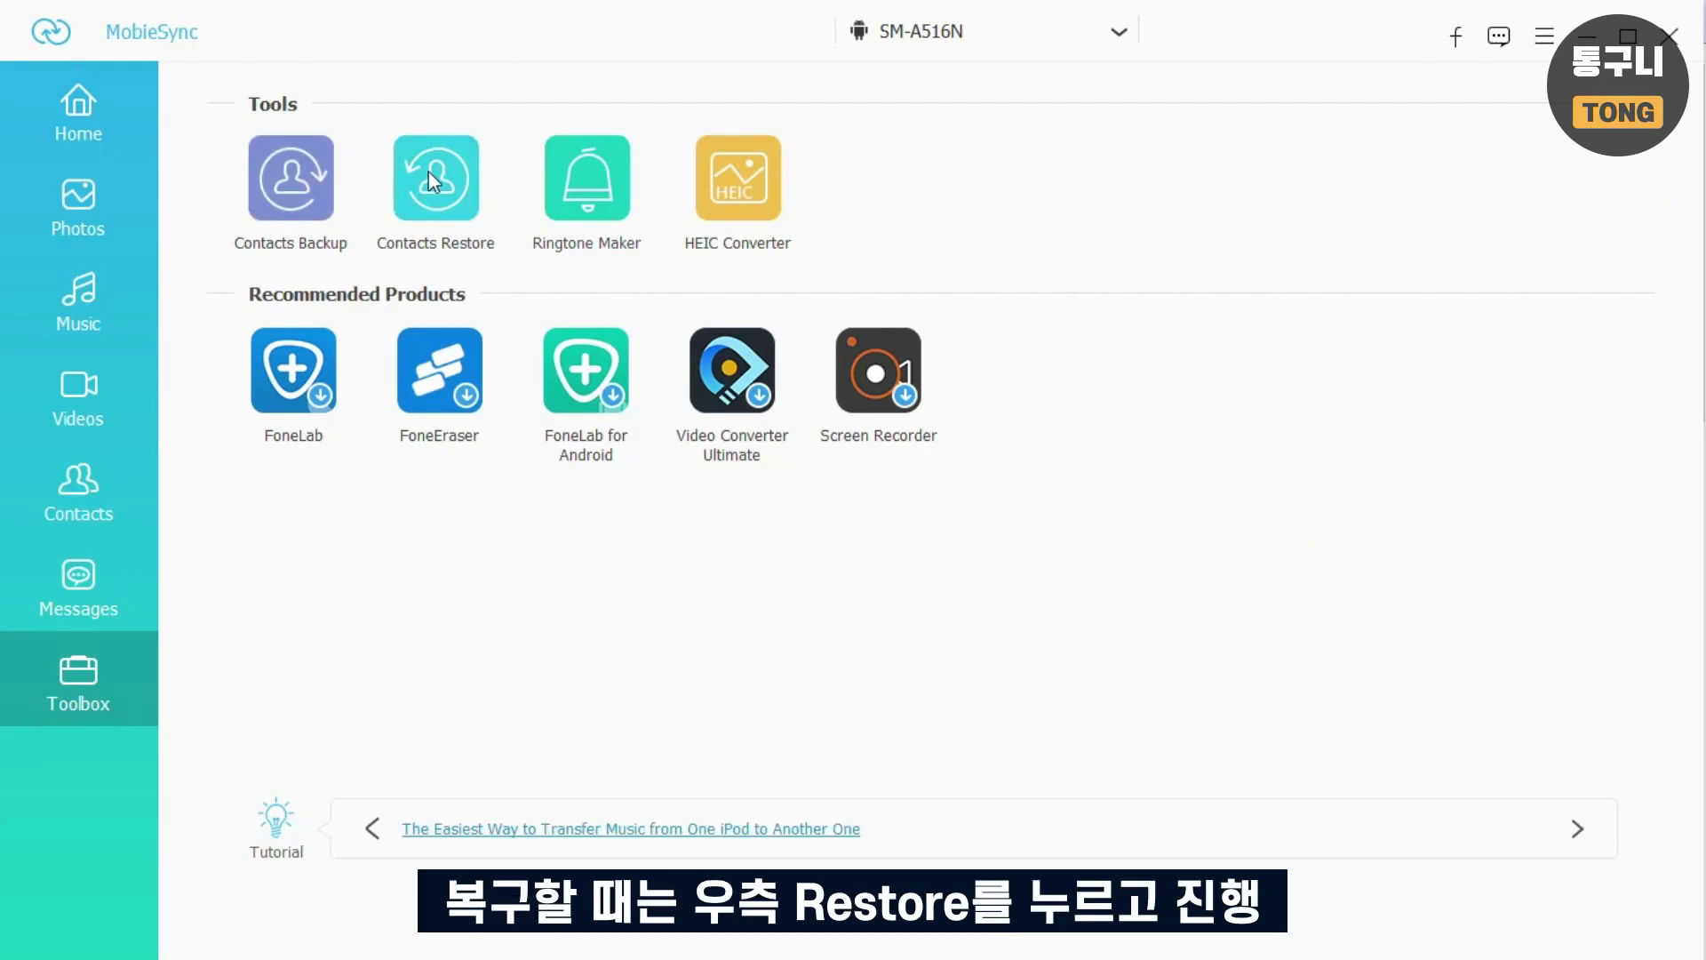
View the phone's messages and the file formats offered for exporting them
left_click(121, 609)
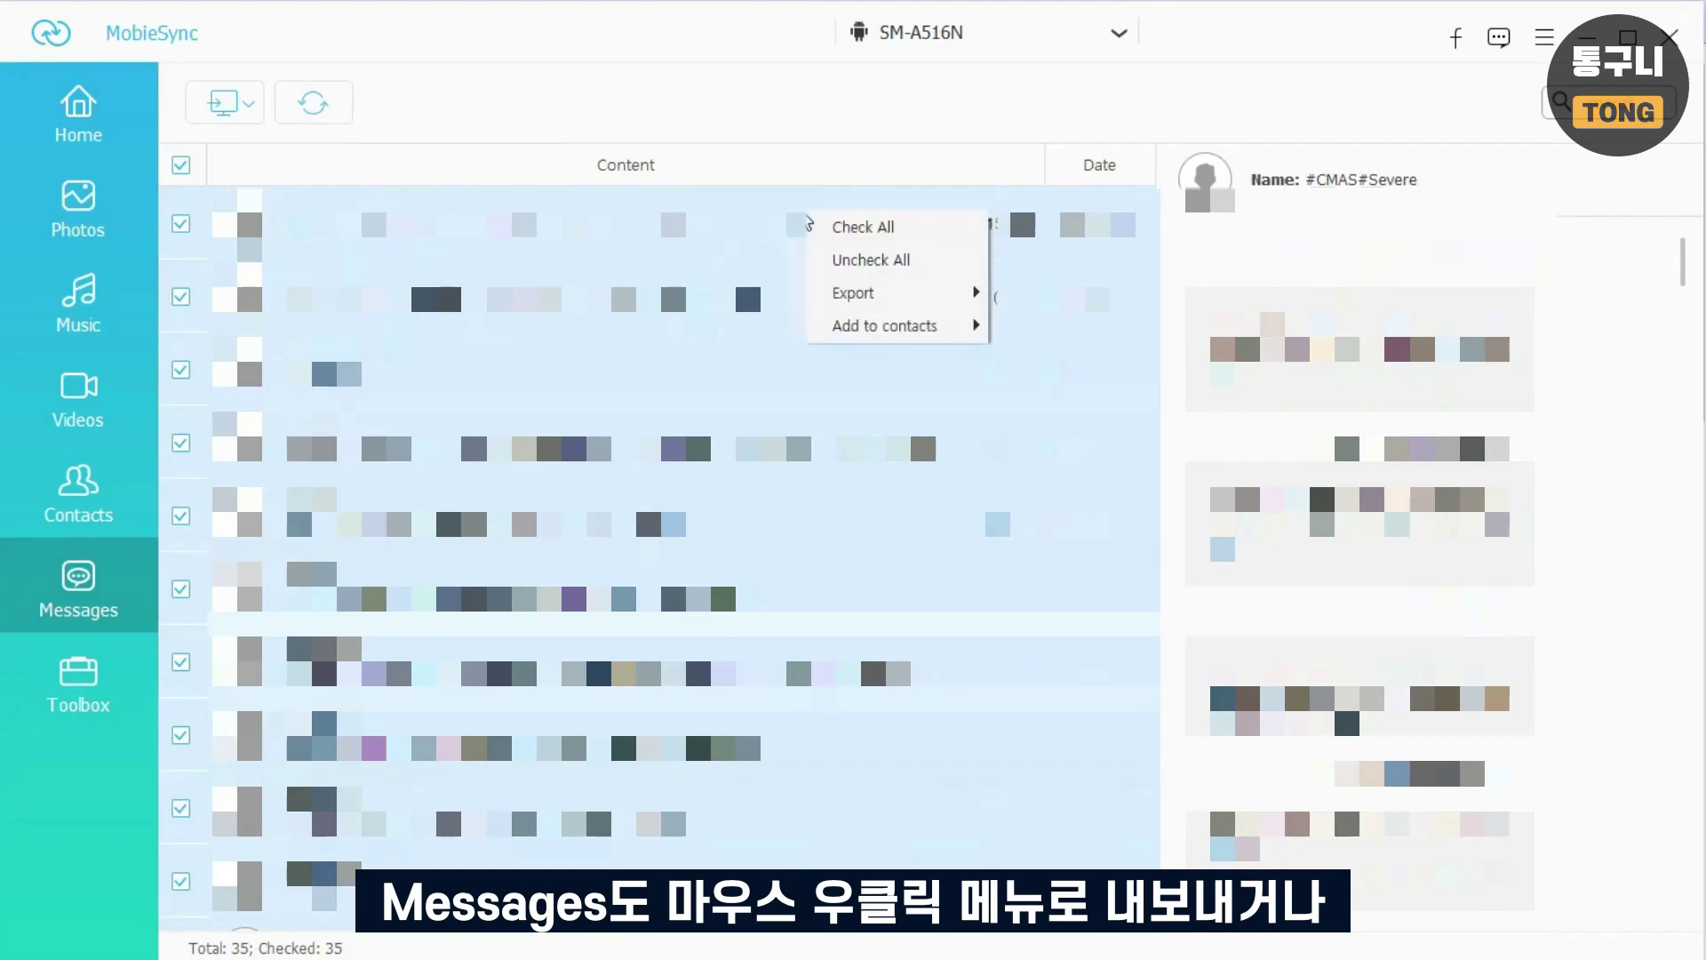
left_click(251, 114)
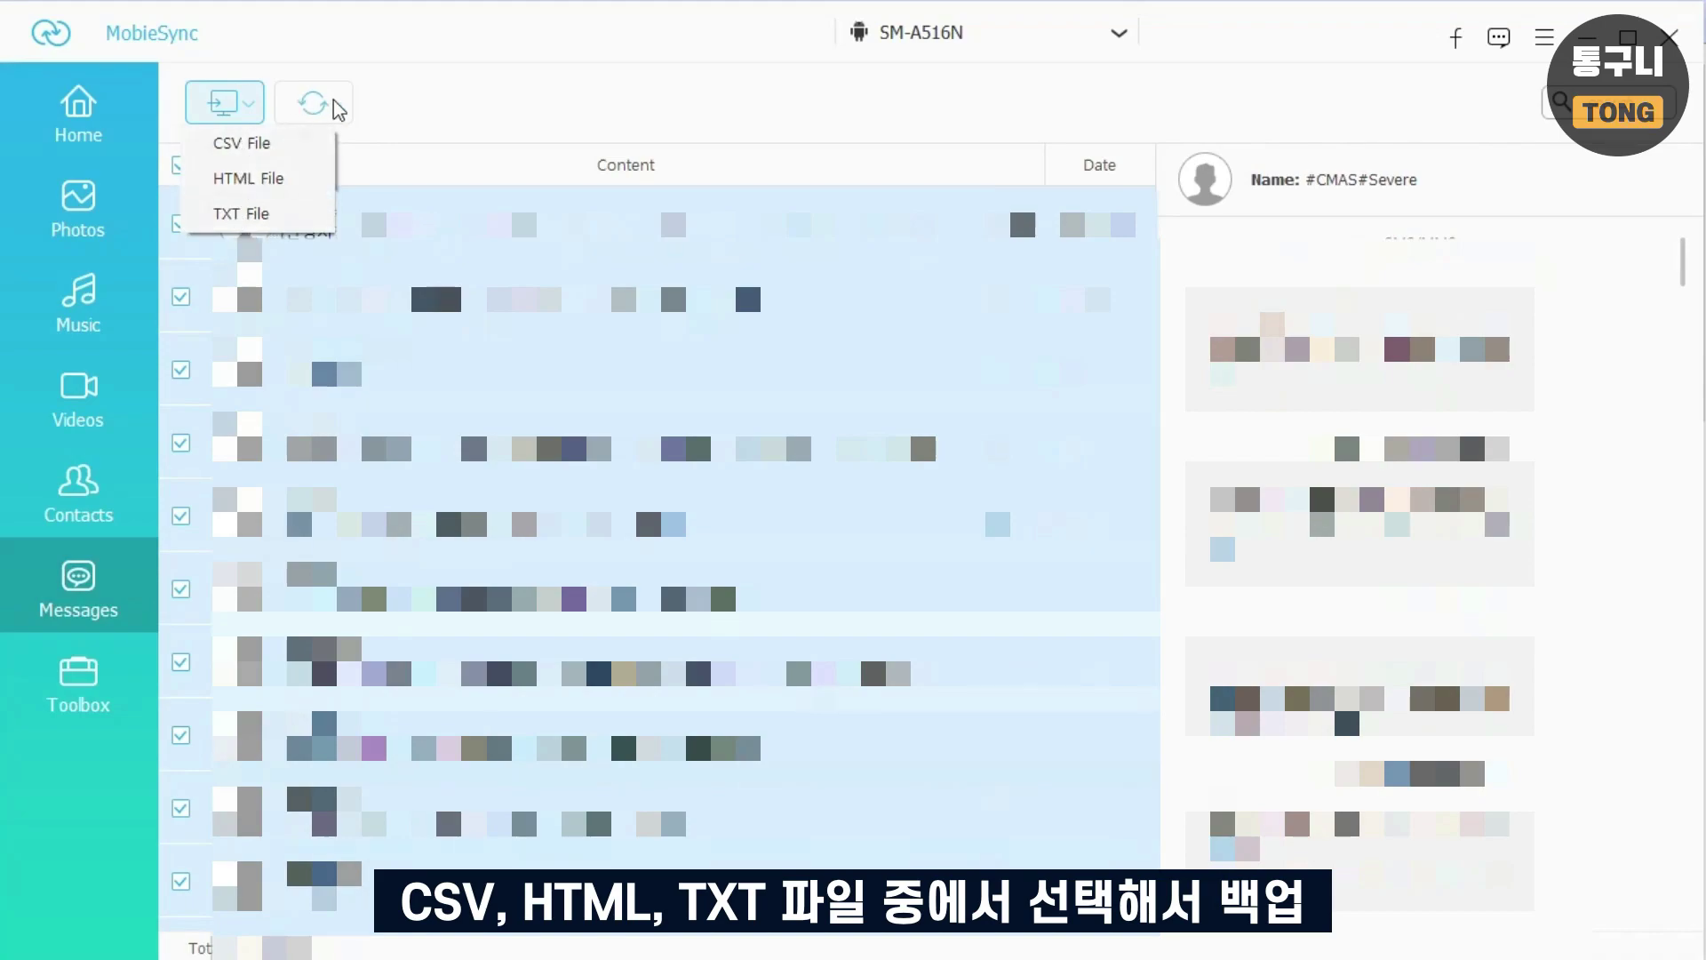
Examine how the Toolbox's Ringtone Maker and HEIC Converter add files, and close the converter
left_click(84, 703)
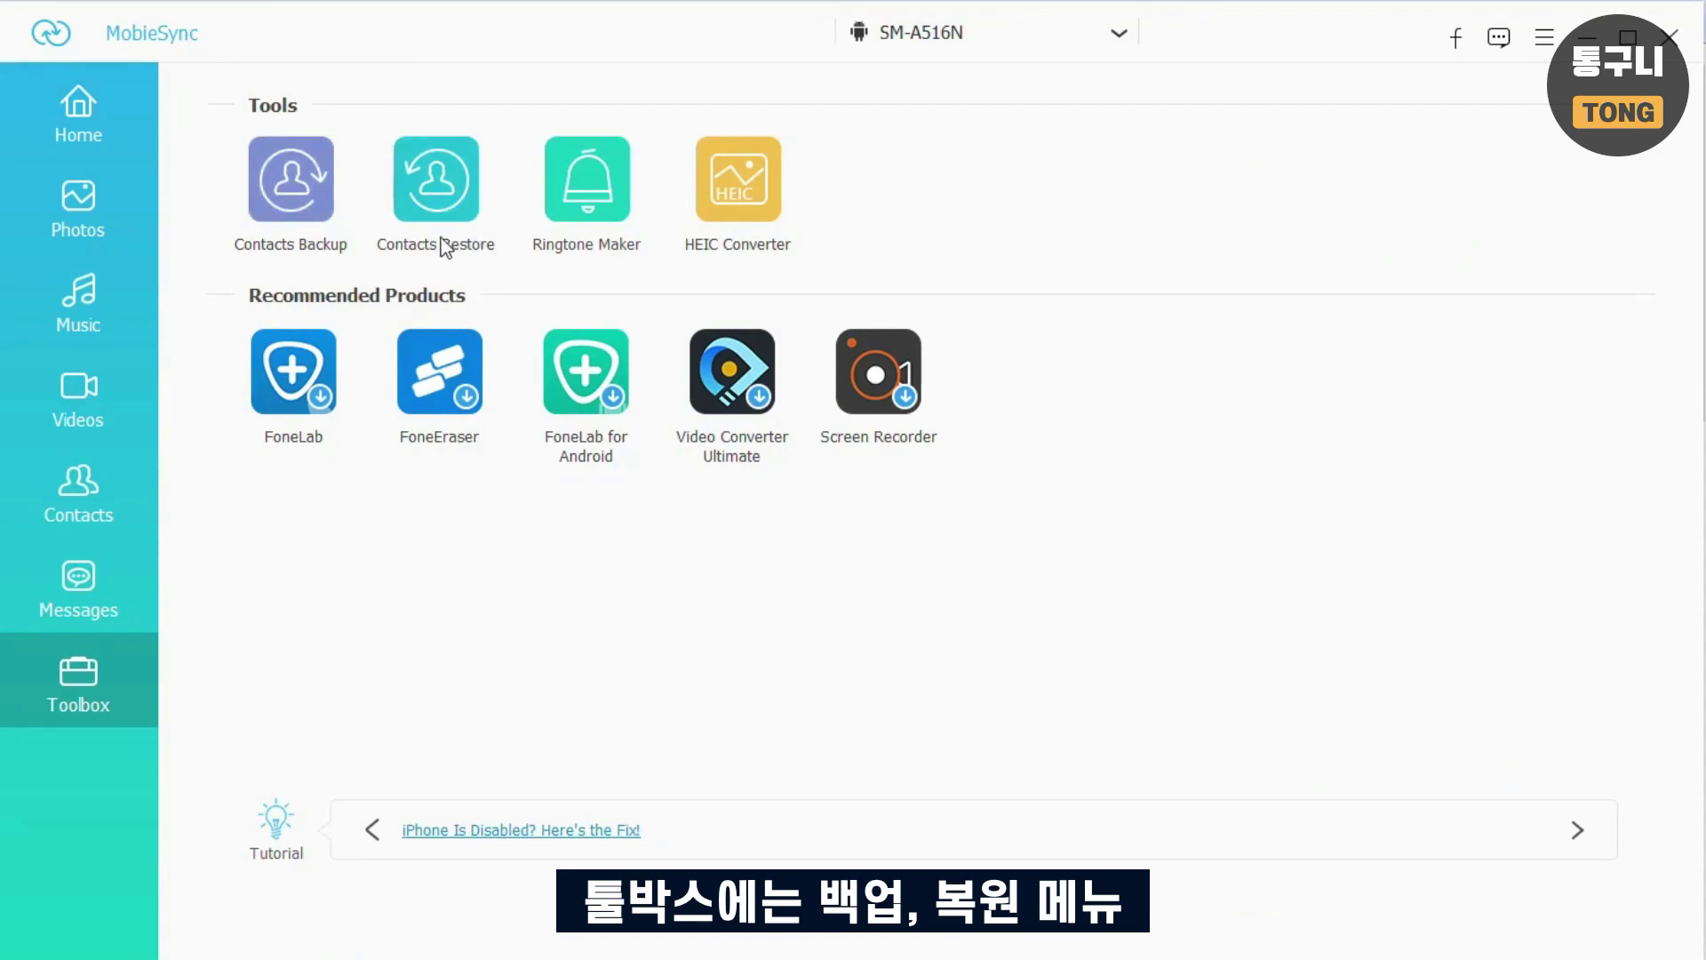
left_click(601, 198)
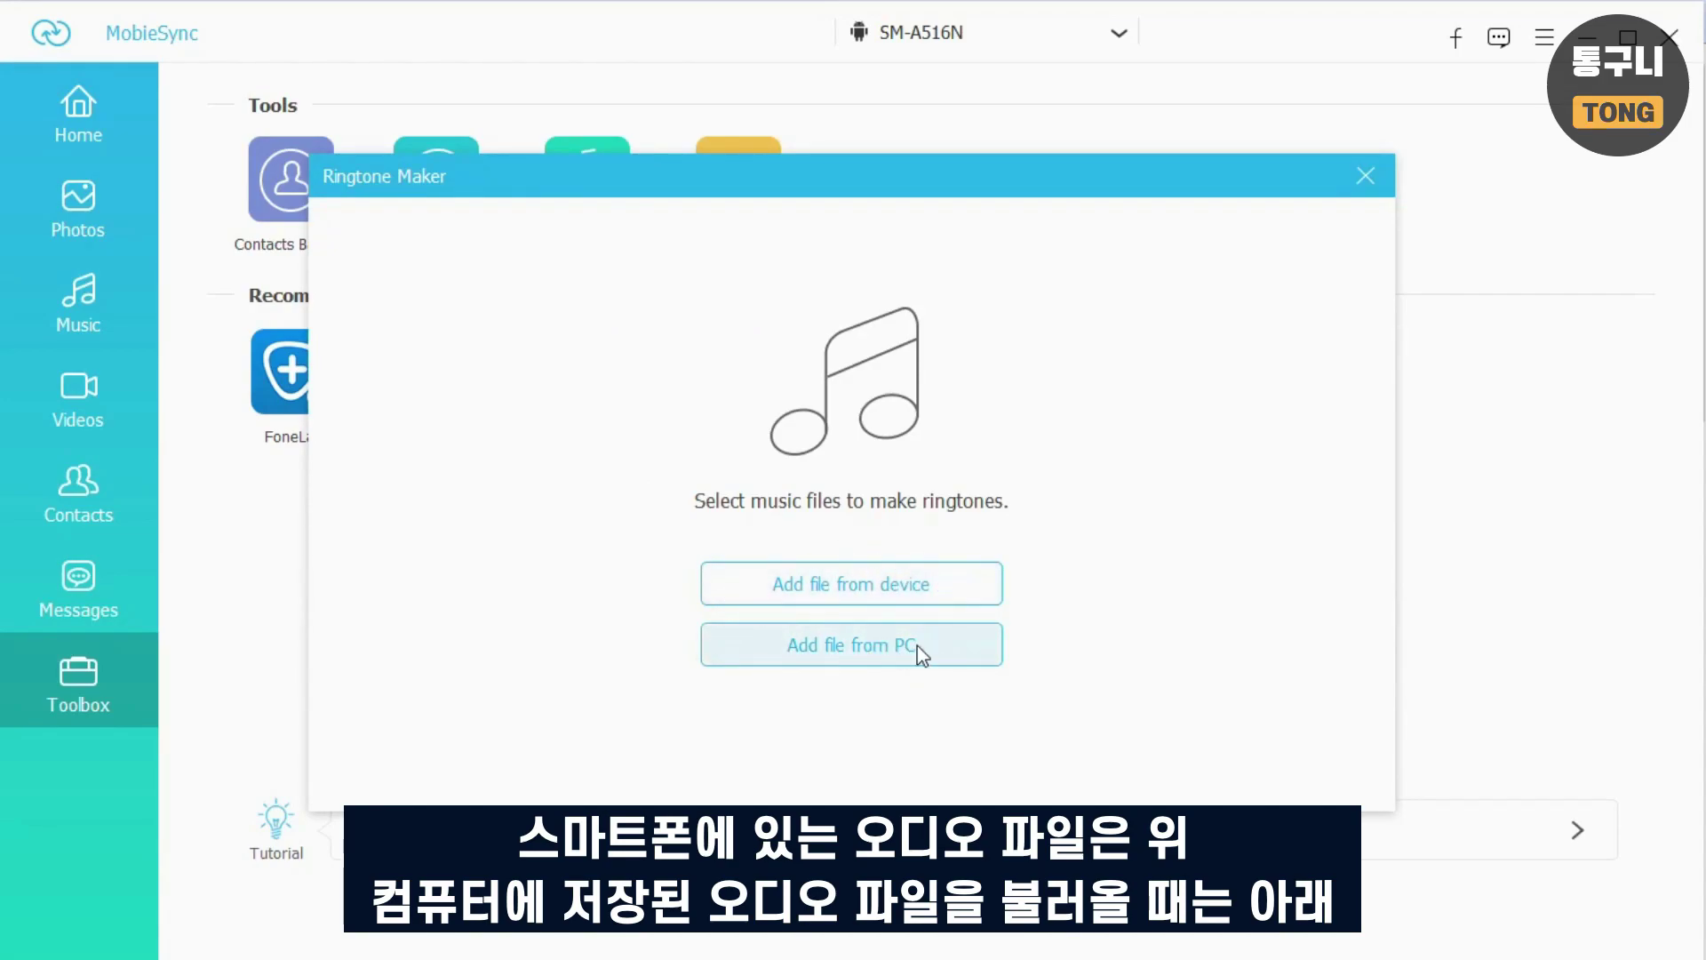
left_click(867, 647)
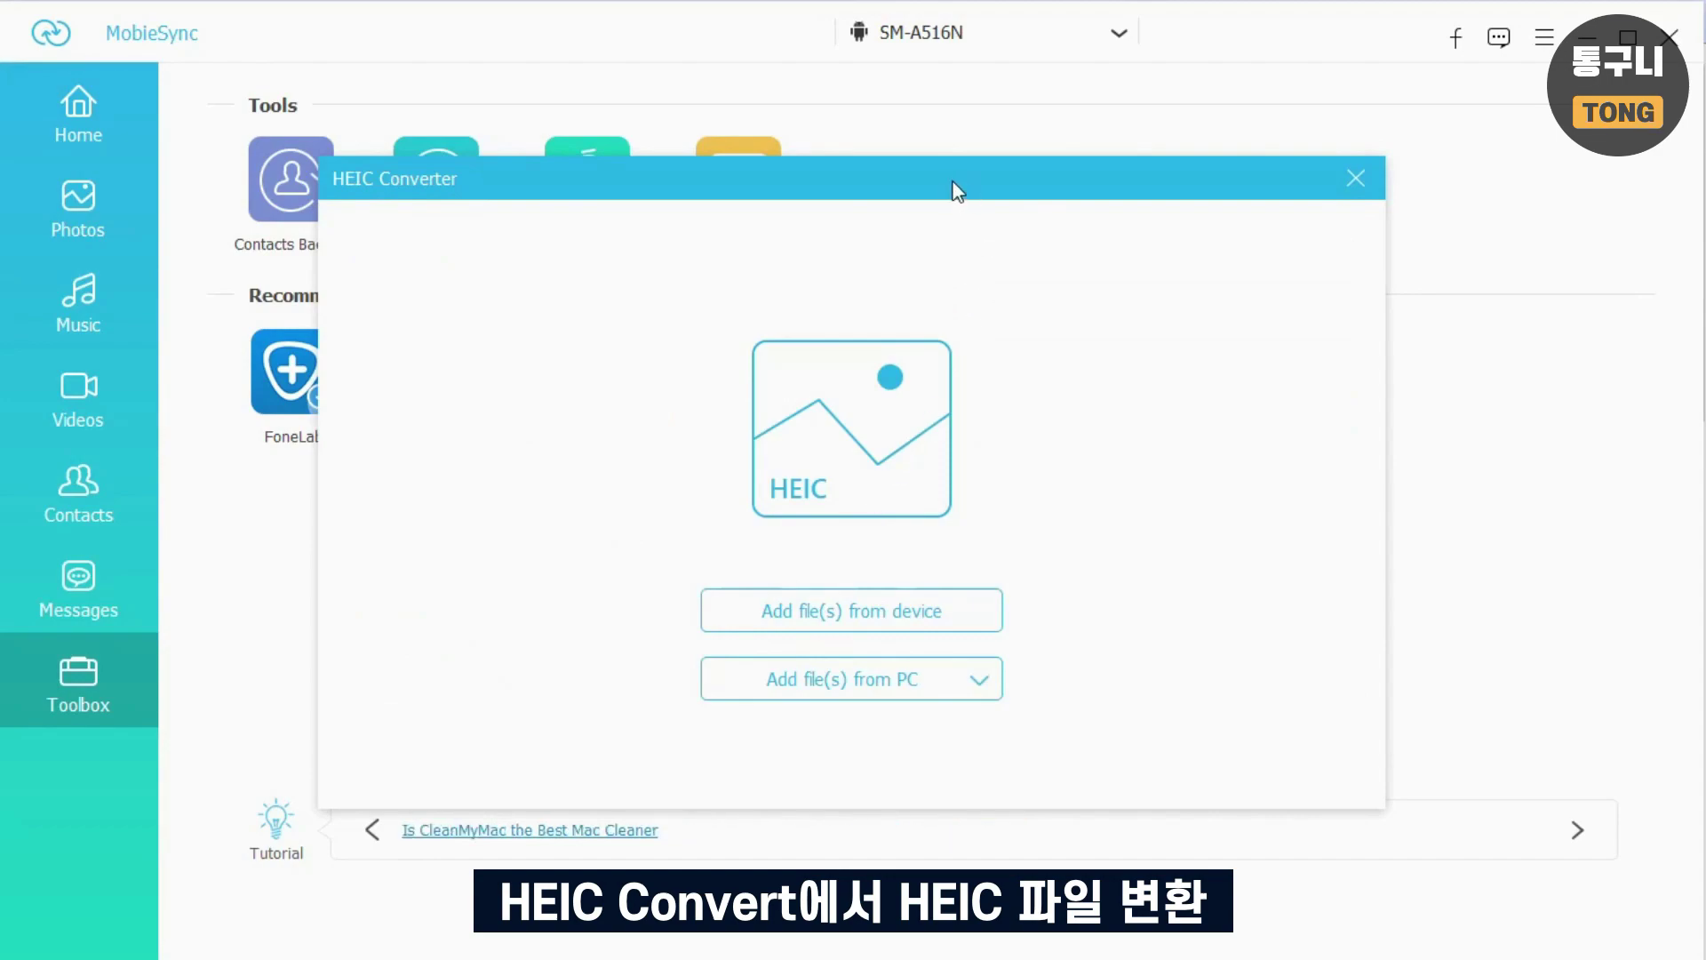
left_click_drag(963, 190, 1006, 70)
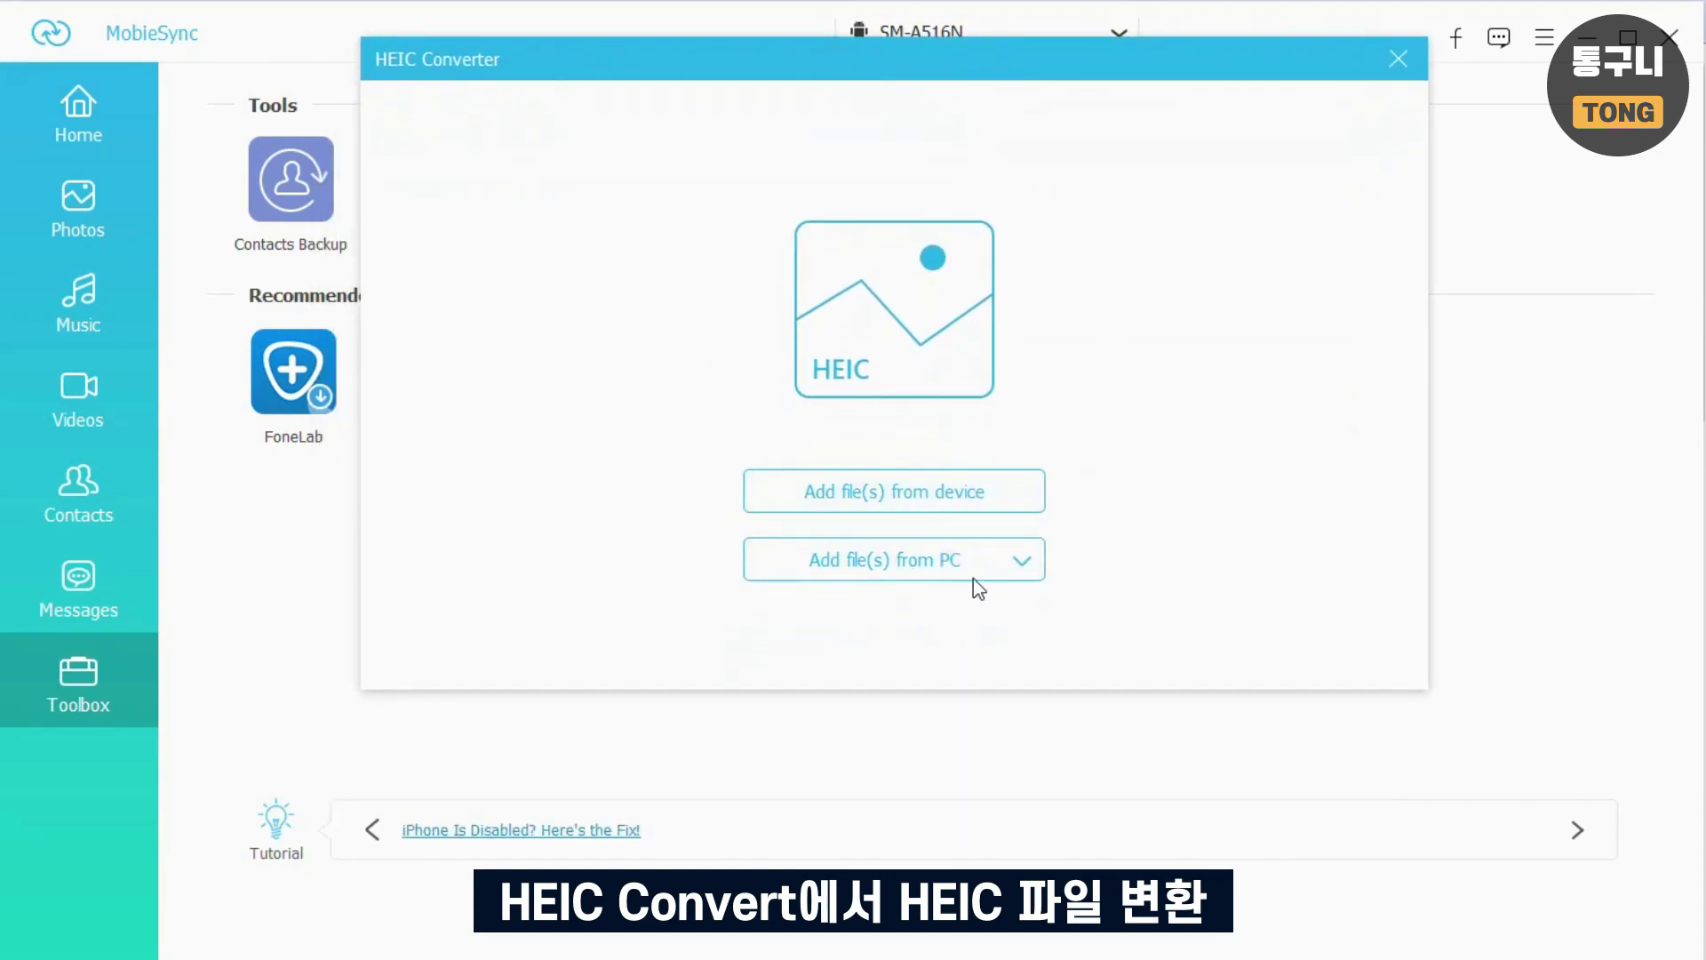
left_click(1401, 60)
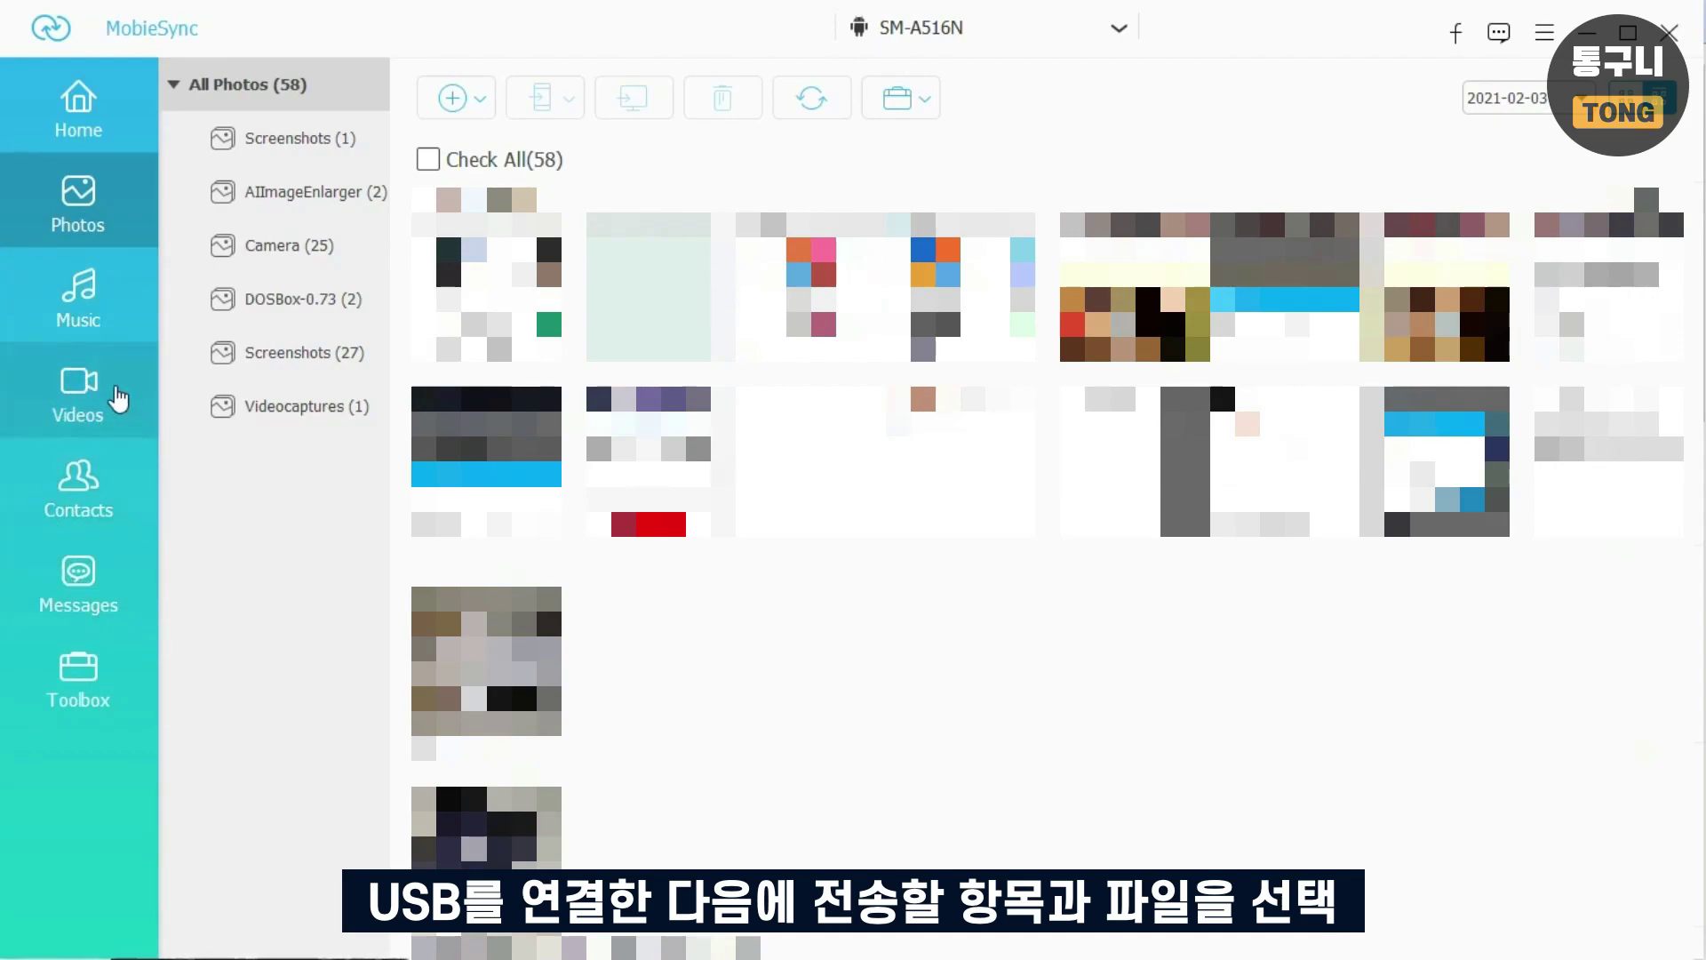
Check all of the phone's photos for transfer
left_click(444, 169)
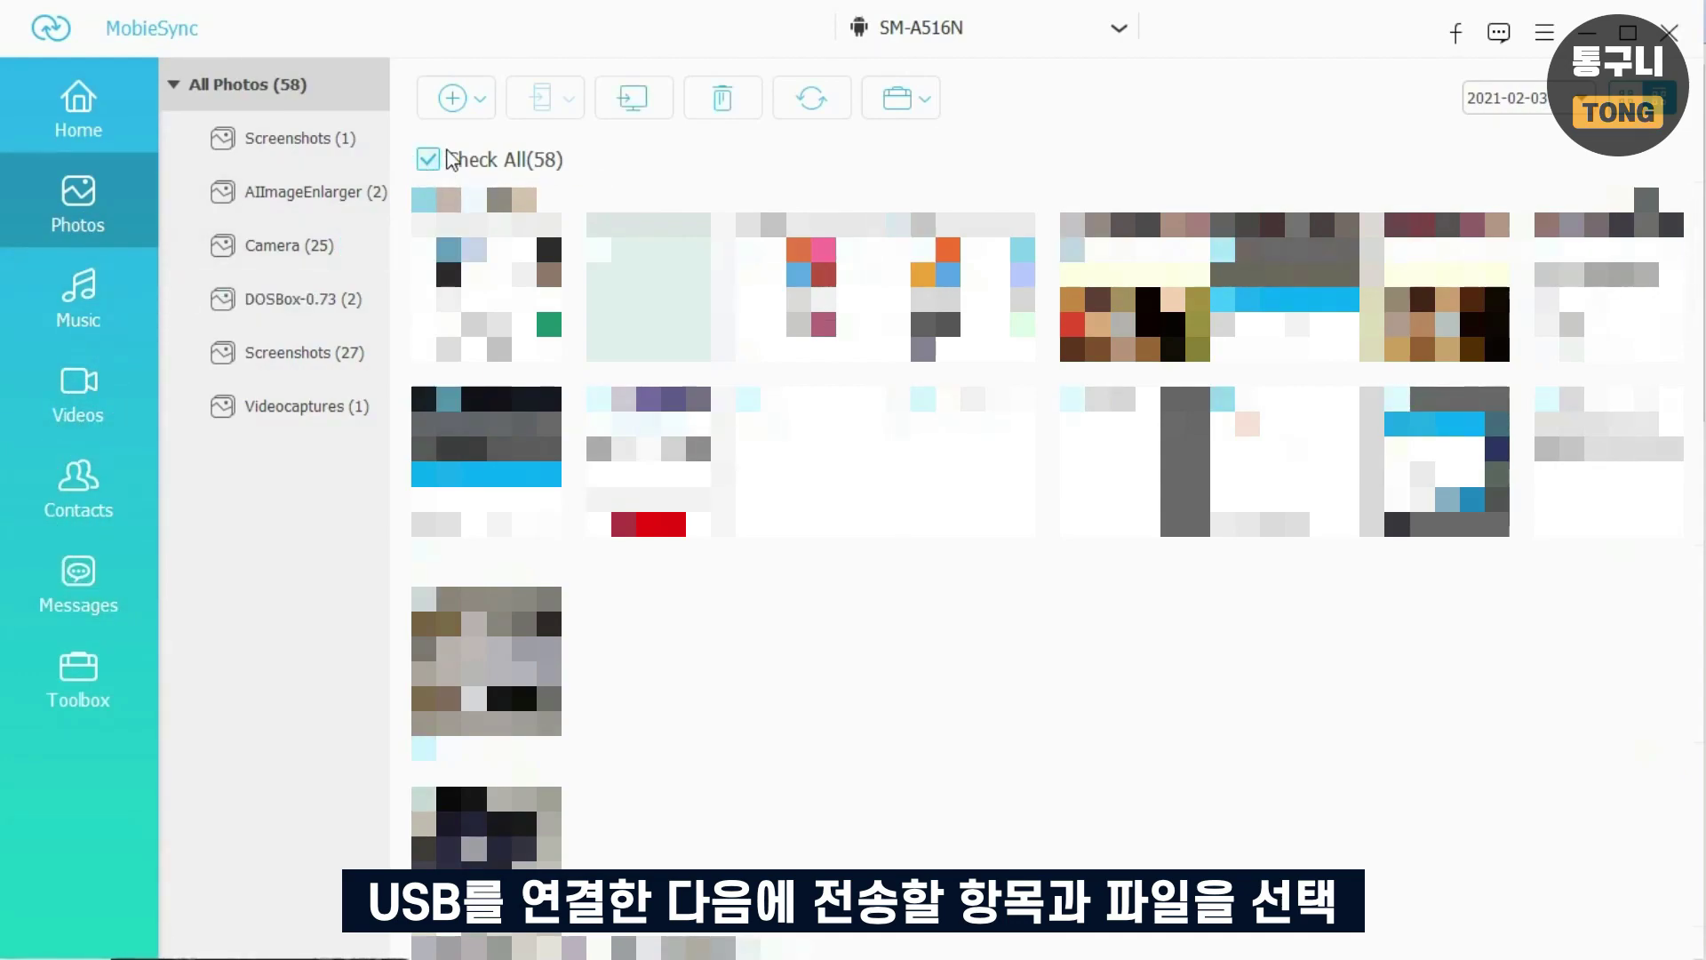